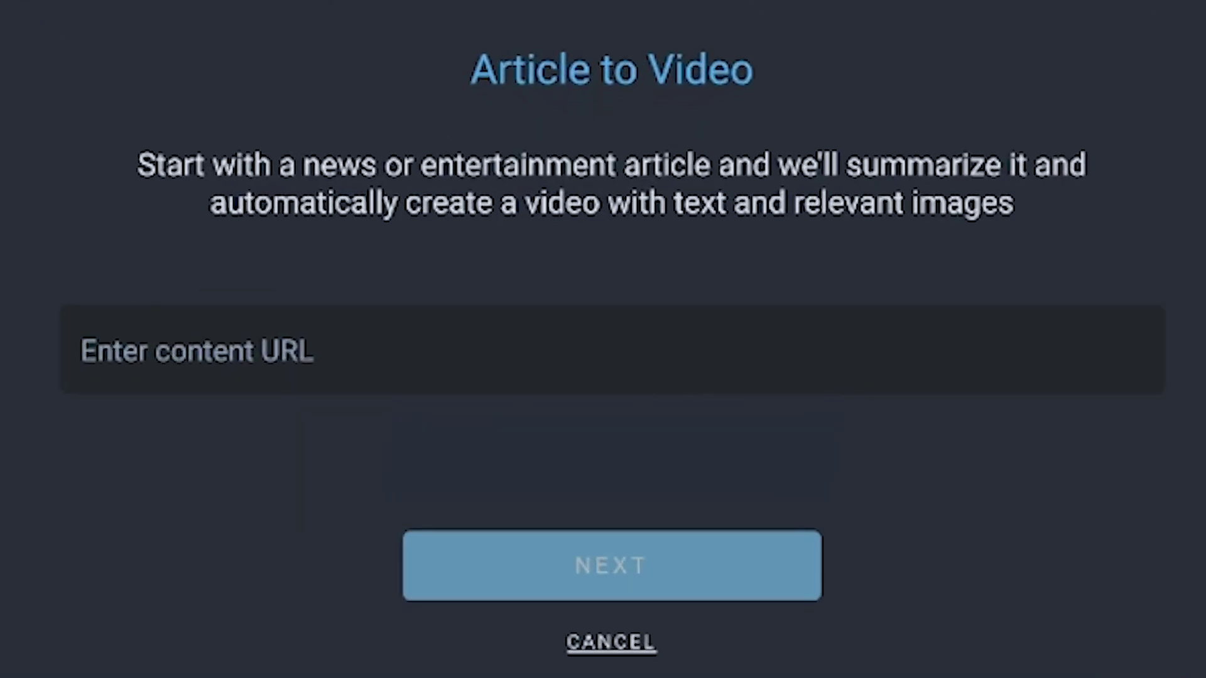
{"action": "type", "text": "https://www.ign.com/articles/2018/11/13/stan-lee-already-filmed-his-avengers-4-cameo"}
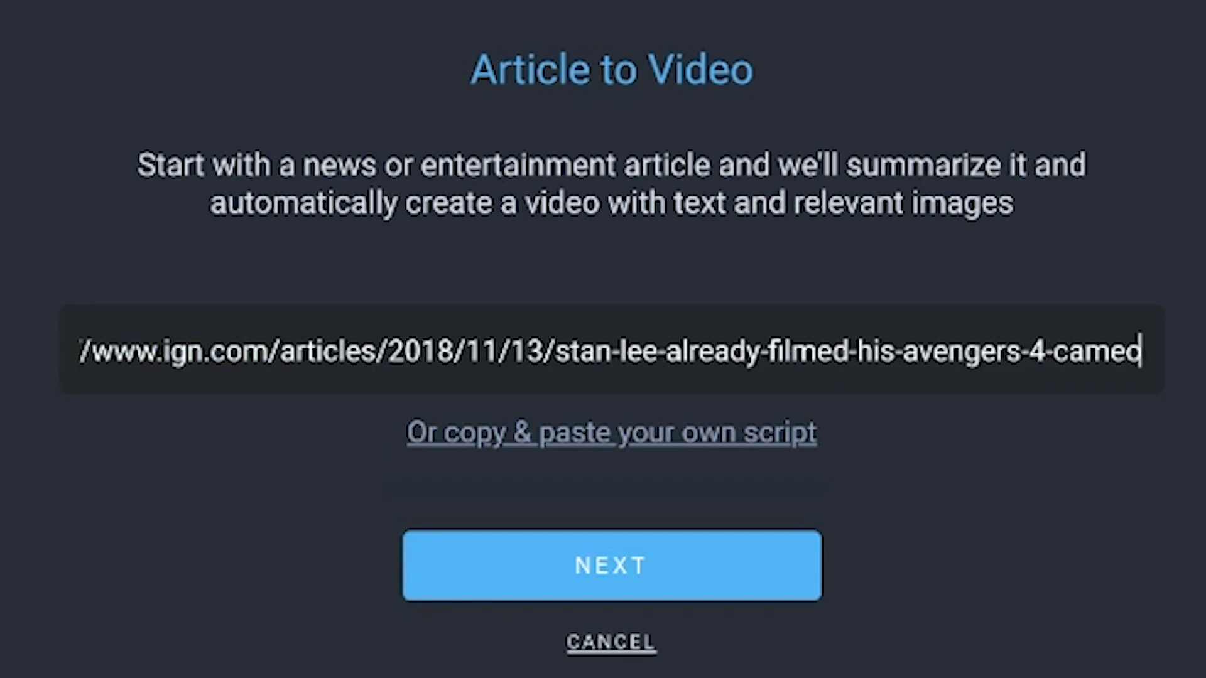
{"action": "key", "text": "Return"}
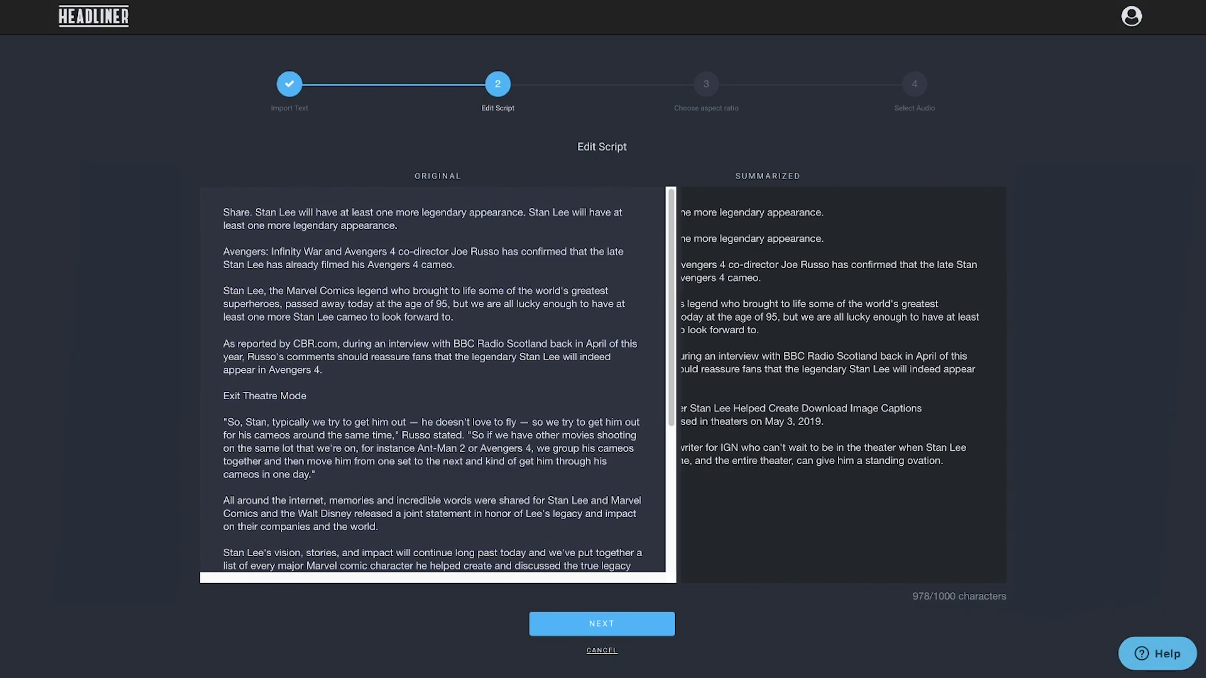
Delete the repeated "Stan Lee will have at least one more legendary appearance." line and its blank line from the summarized script.
{"action": "left_click_drag", "start_coordinate": [908, 238], "coordinate": [637, 239]}
{"action": "key", "text": "BackSpace"}
{"action": "key", "text": "BackSpace"}
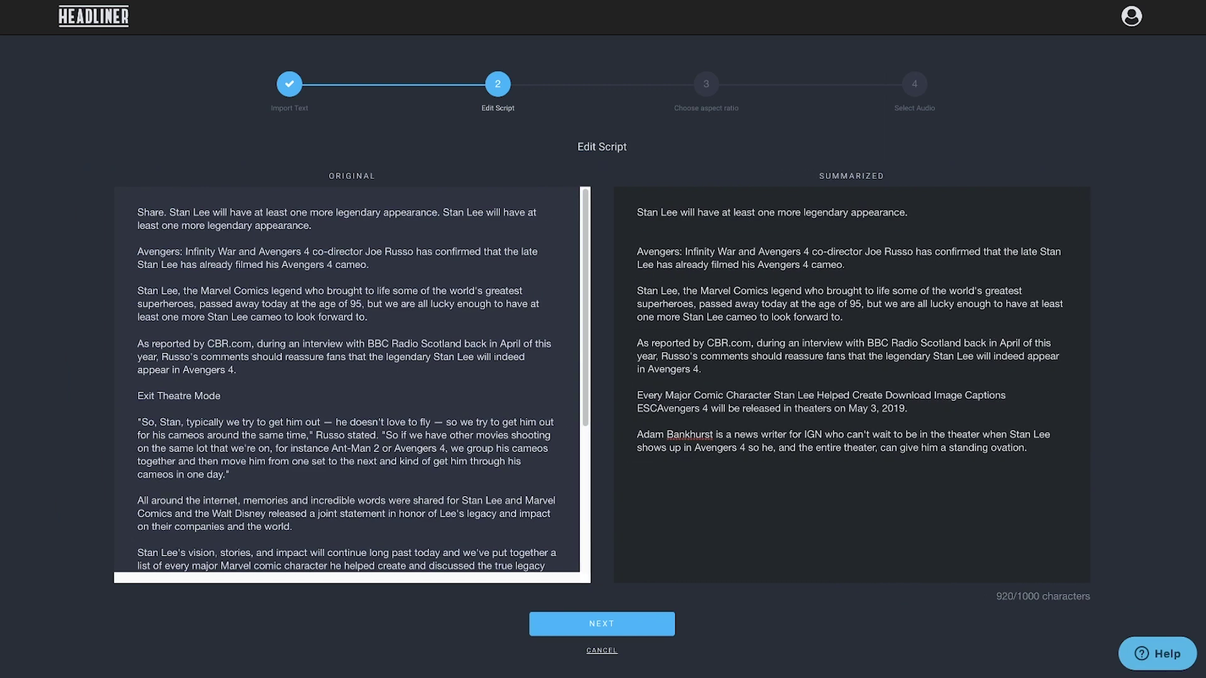
{"action": "key", "text": "BackSpace"}
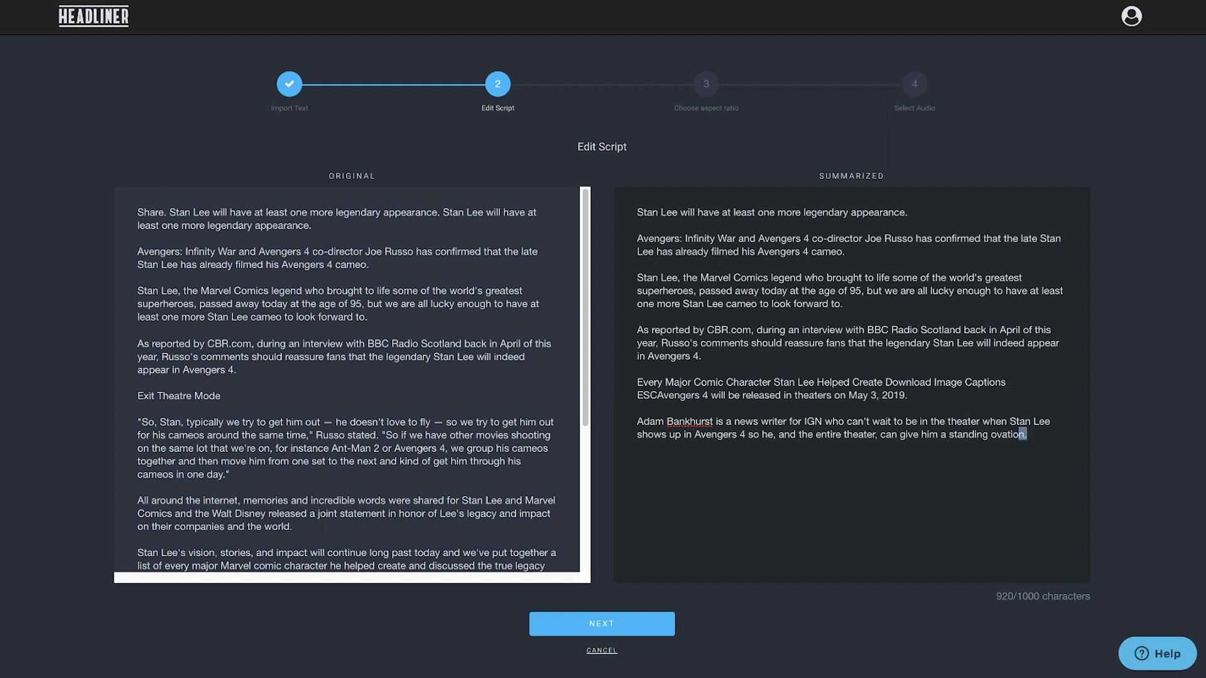
Delete the last two paragraphs of the summarized script, covering the image captions and the news writer's bio.
{"action": "key", "text": "shift+Up"}
{"action": "key", "text": "shift+Up"}
{"action": "key", "text": "shift+Up"}
{"action": "key", "text": "shift+Up"}
{"action": "key", "text": "BackSpace"}
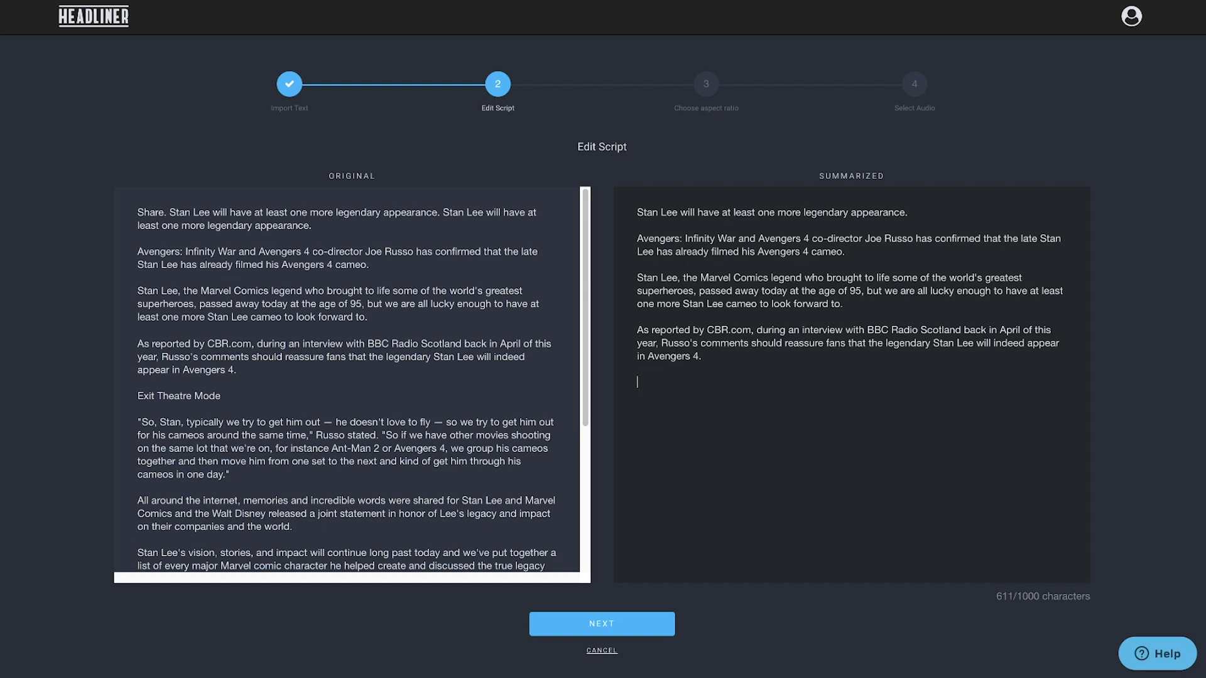
Copy the original article's "All around the internet" paragraph to the end of the summarized script and accept the script.
{"action": "scroll", "coordinate": [352, 377], "scroll_direction": "down", "scroll_amount": 2}
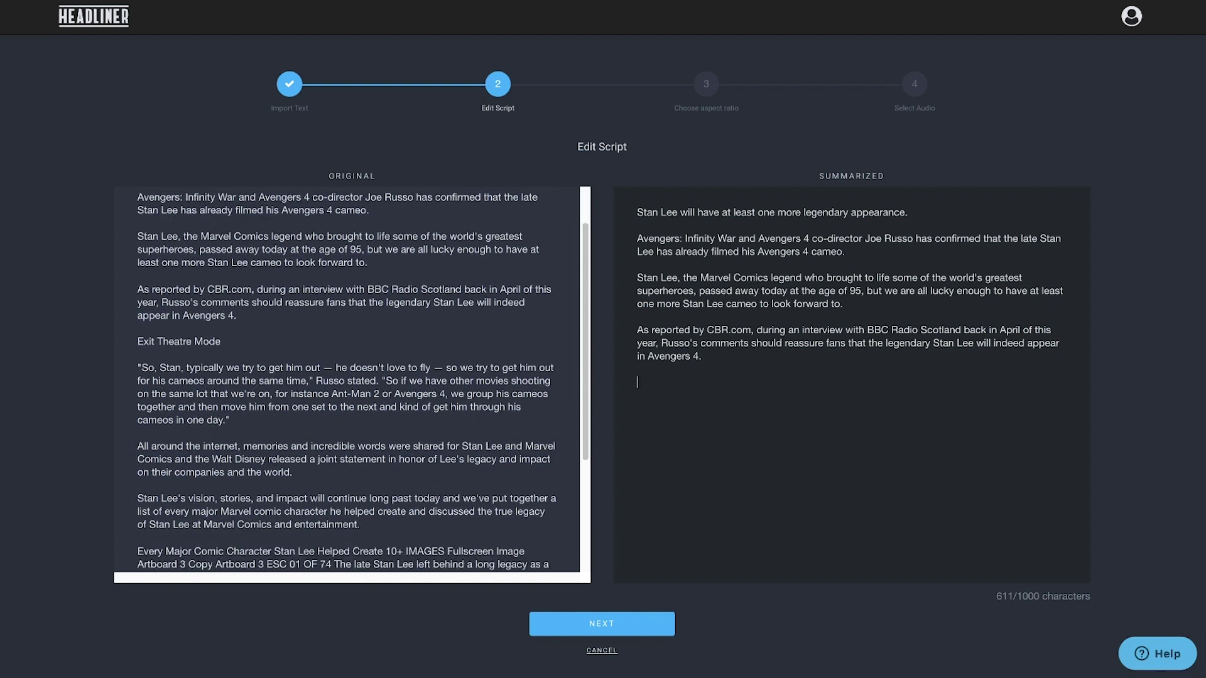
{"action": "left_click_drag", "start_coordinate": [294, 473], "coordinate": [138, 446]}
{"action": "key", "text": "super+c"}
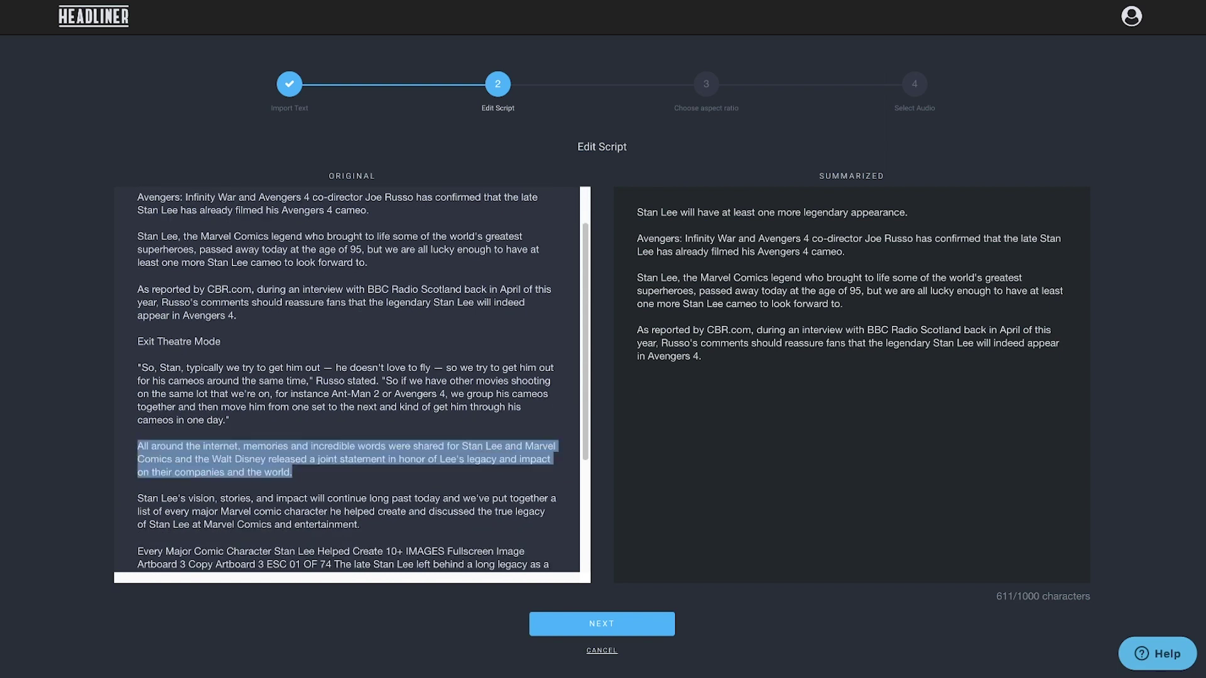
{"action": "left_click", "coordinate": [638, 382]}
{"action": "key", "text": "super+v"}
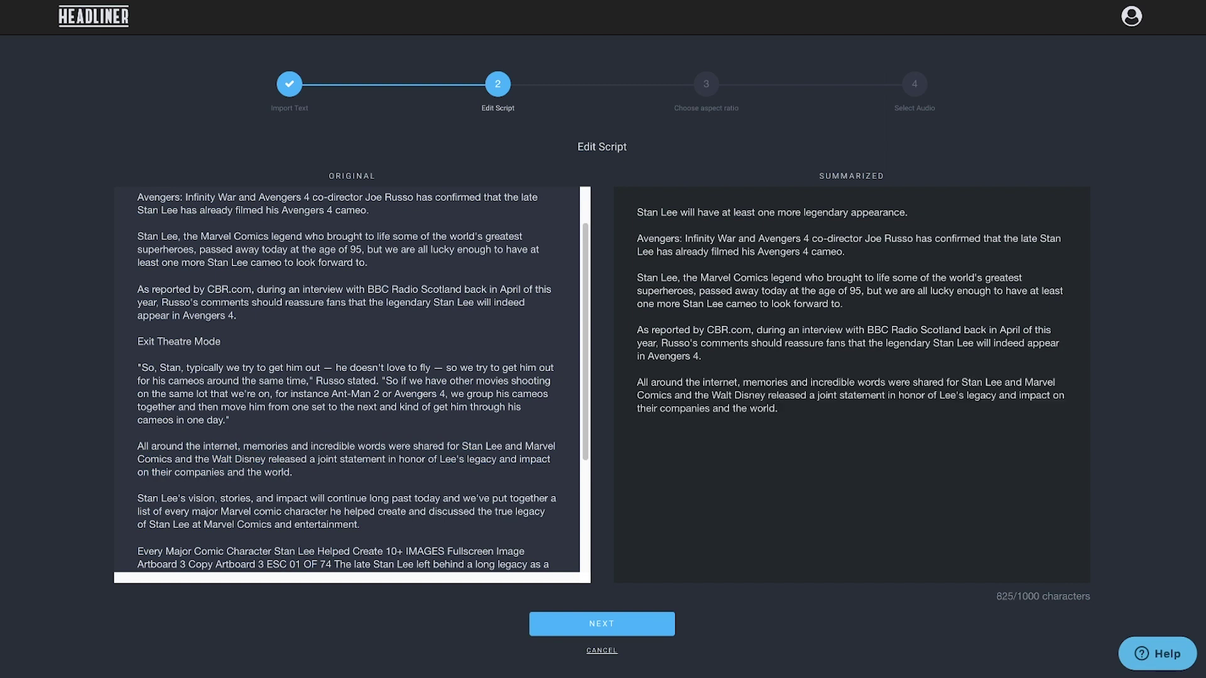
{"action": "scroll", "coordinate": [352, 377], "scroll_direction": "down", "scroll_amount": 1}
{"action": "left_click", "coordinate": [601, 623]}
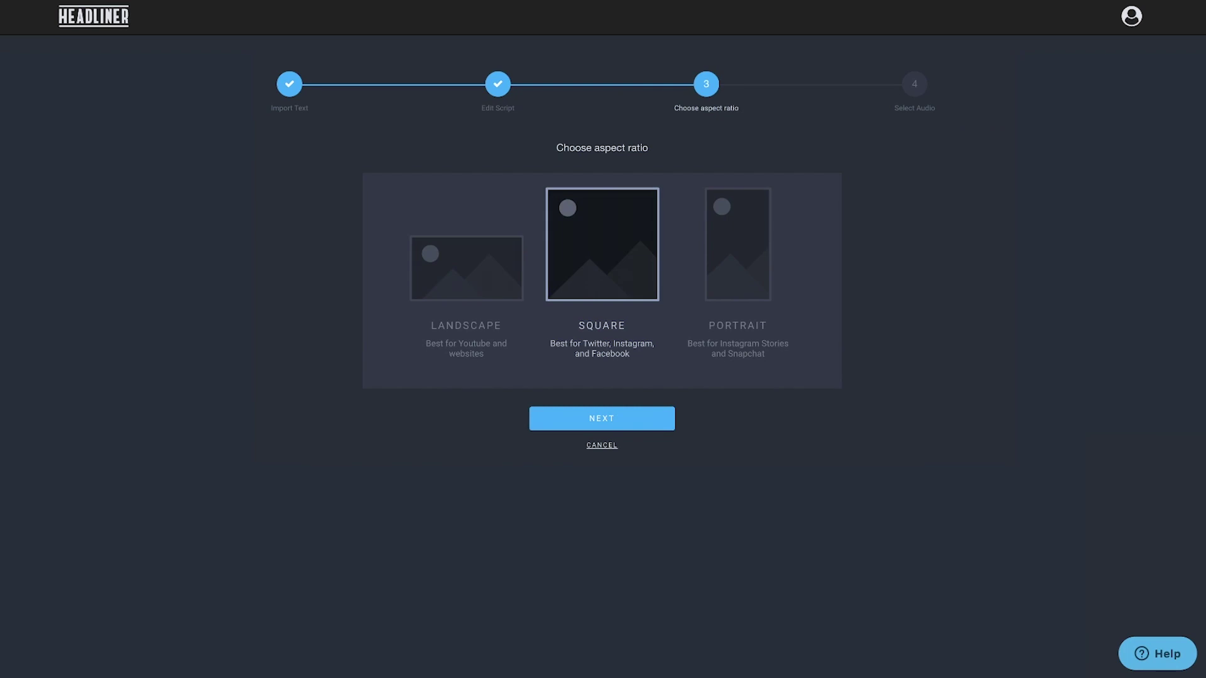
Try the landscape and portrait formats, settle on the Square aspect ratio and continue to the audio selection.
{"action": "left_click", "coordinate": [467, 270]}
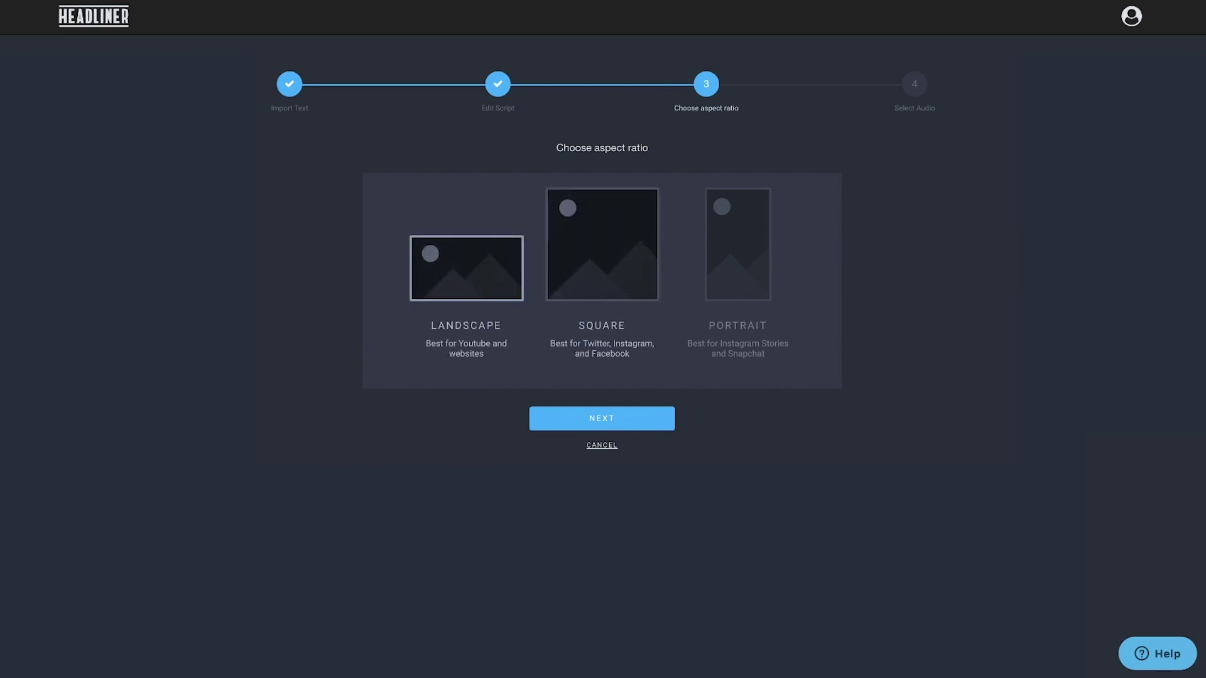
{"action": "left_click", "coordinate": [601, 251]}
{"action": "left_click", "coordinate": [738, 251]}
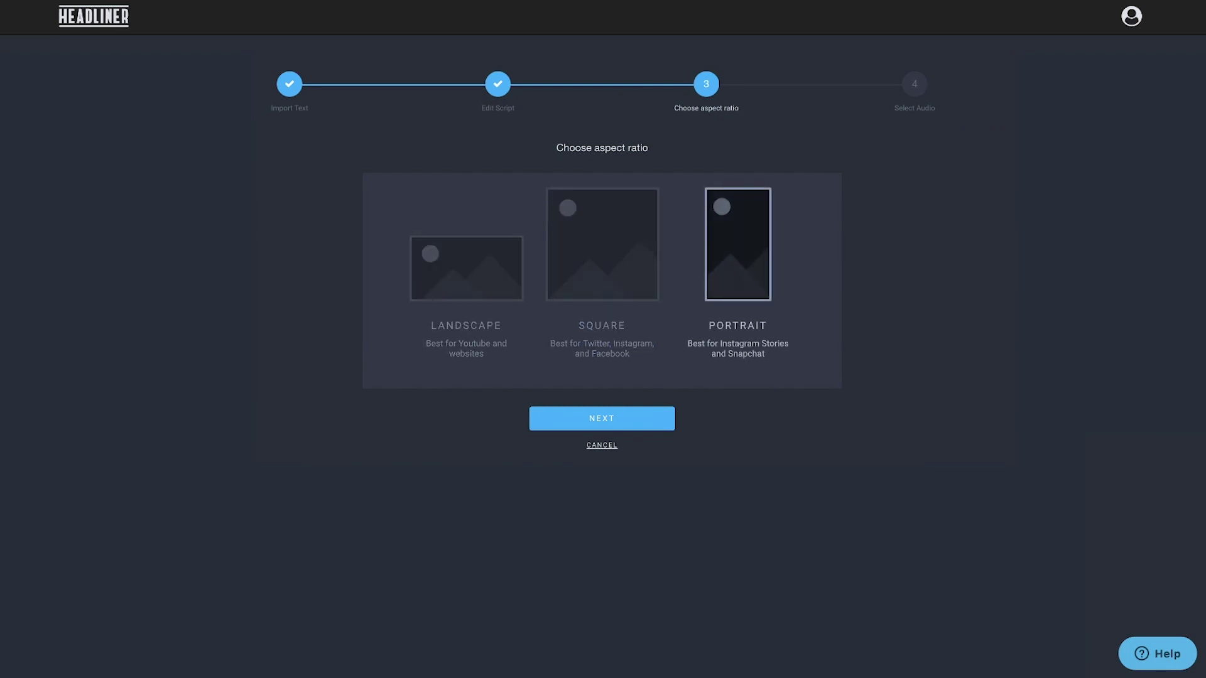
{"action": "left_click", "coordinate": [601, 251]}
{"action": "left_click", "coordinate": [467, 270]}
{"action": "left_click", "coordinate": [602, 251]}
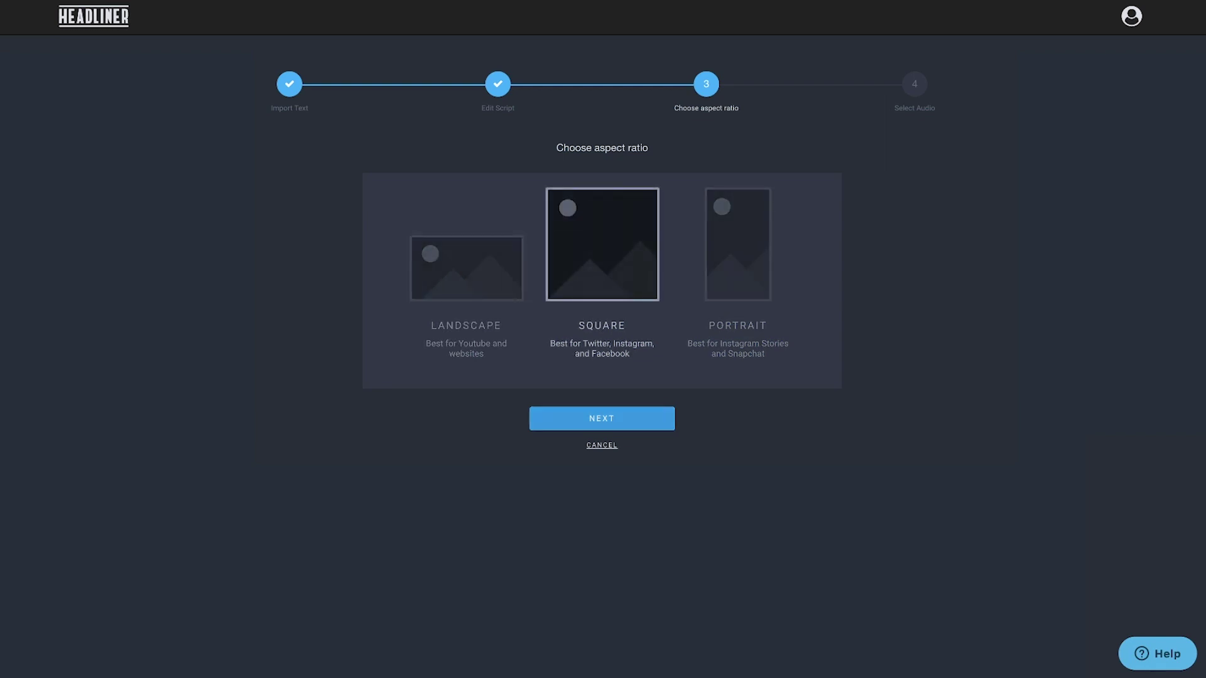
{"action": "left_click", "coordinate": [602, 419]}
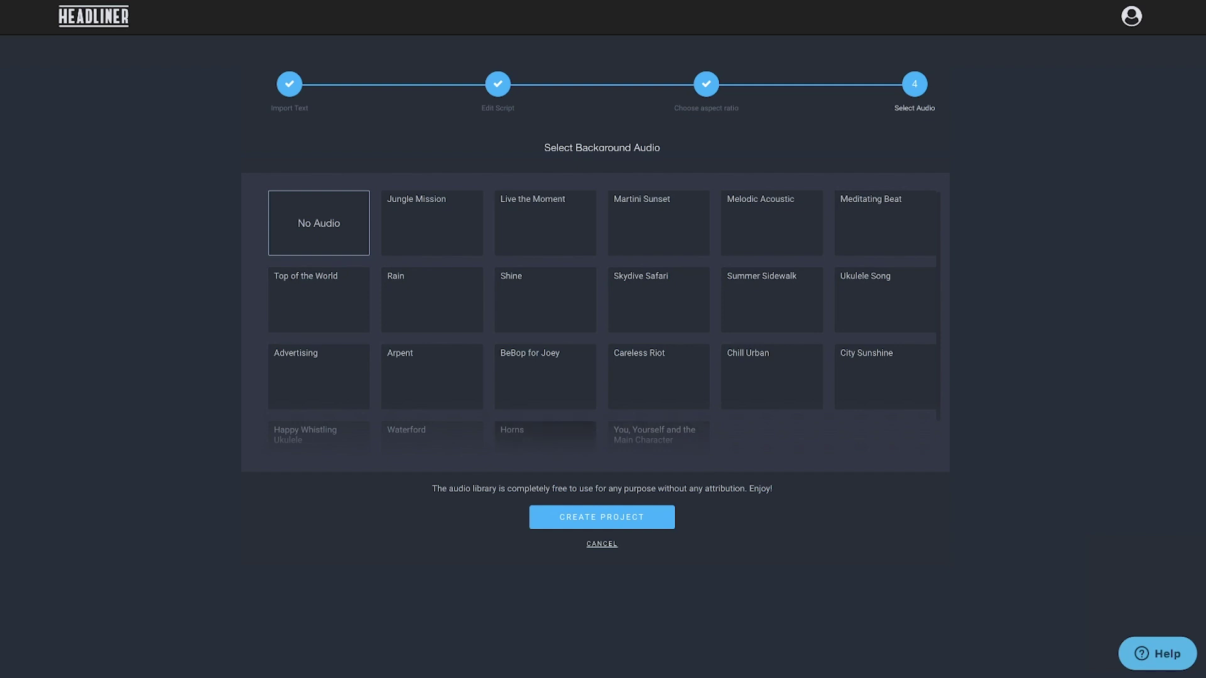
Create the project with Jungle Mission as background audio and dismiss the audio upload dialog.
{"action": "left_click", "coordinate": [432, 223]}
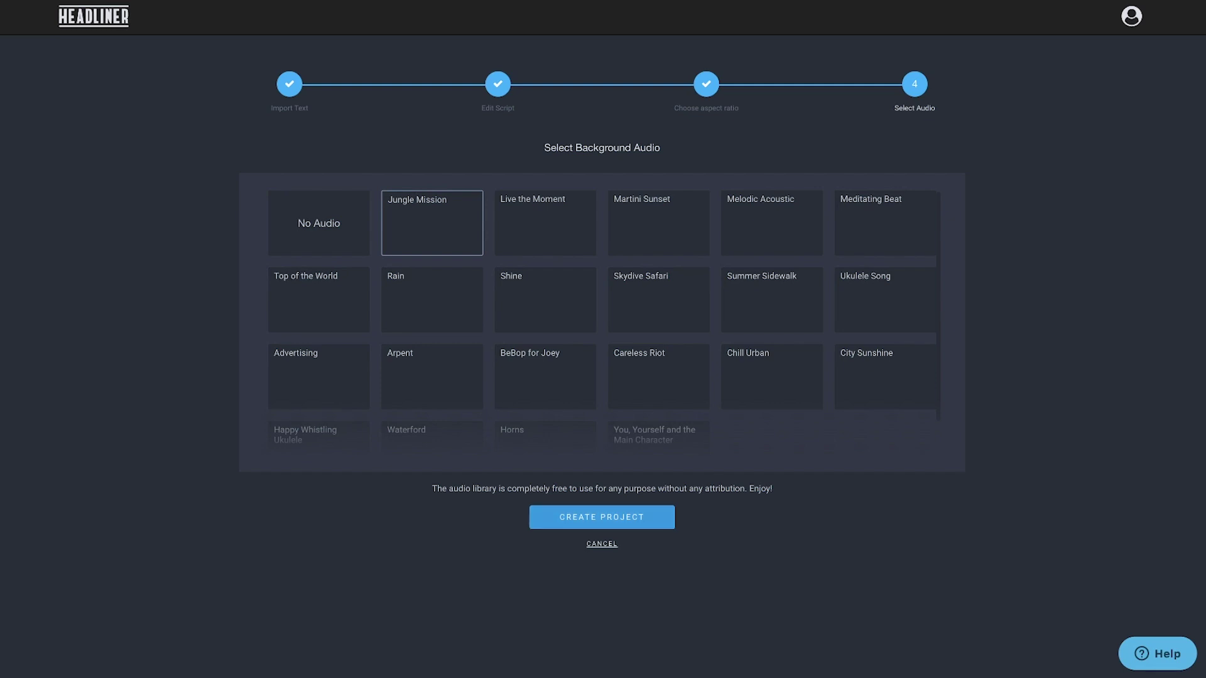
{"action": "left_click", "coordinate": [601, 517]}
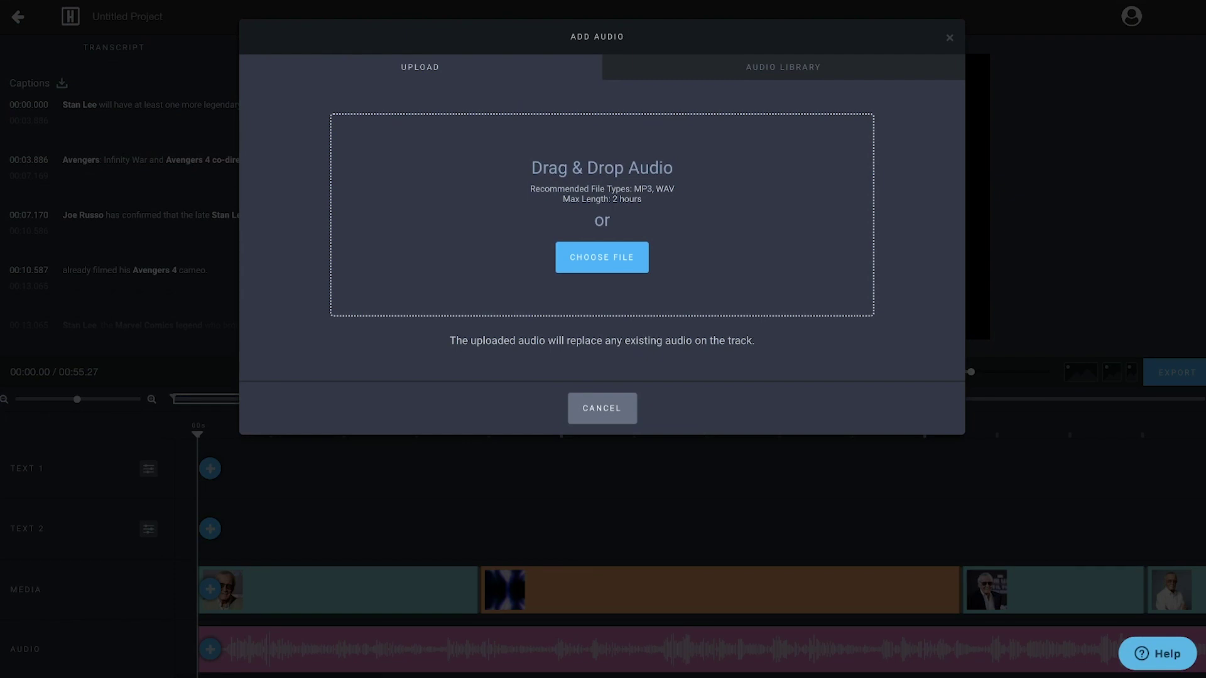
{"action": "left_click", "coordinate": [603, 408]}
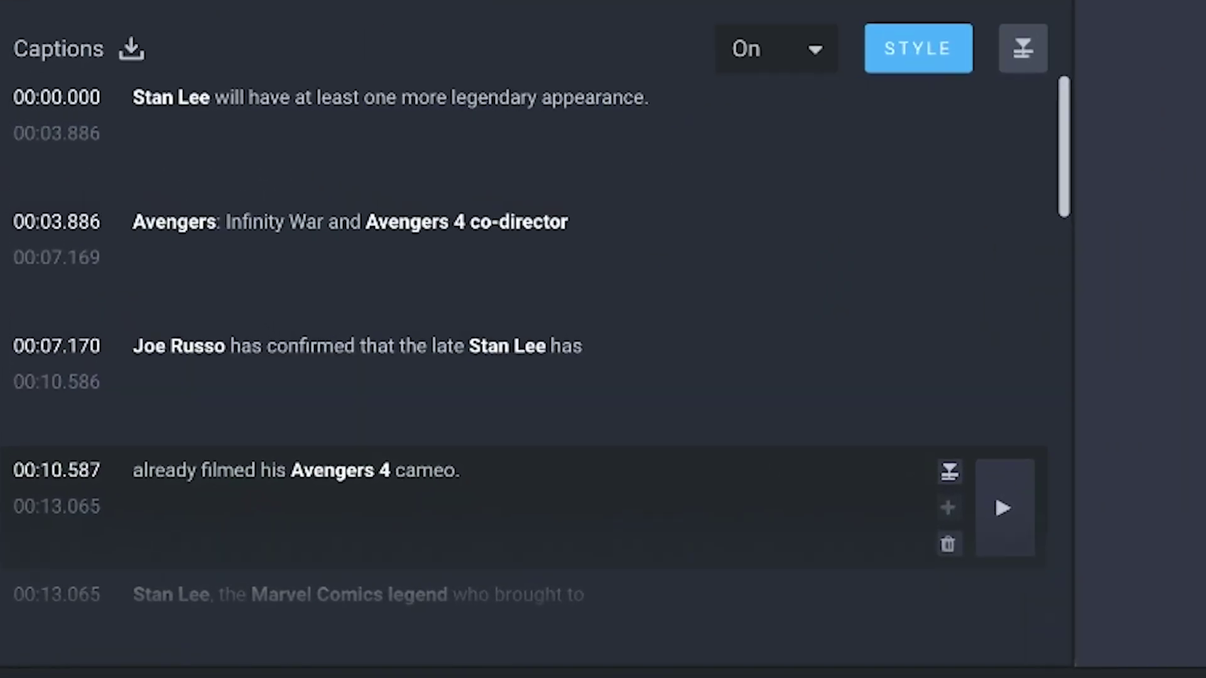
Append "Joe Russo has confirmed that the late Stan Lee has" to the 00:03.886 caption and delete the 00:07.170 caption it came from.
{"action": "left_click", "coordinate": [261, 215]}
{"action": "left_click_drag", "start_coordinate": [663, 380], "coordinate": [150, 380]}
{"action": "key", "text": "ctrl+c"}
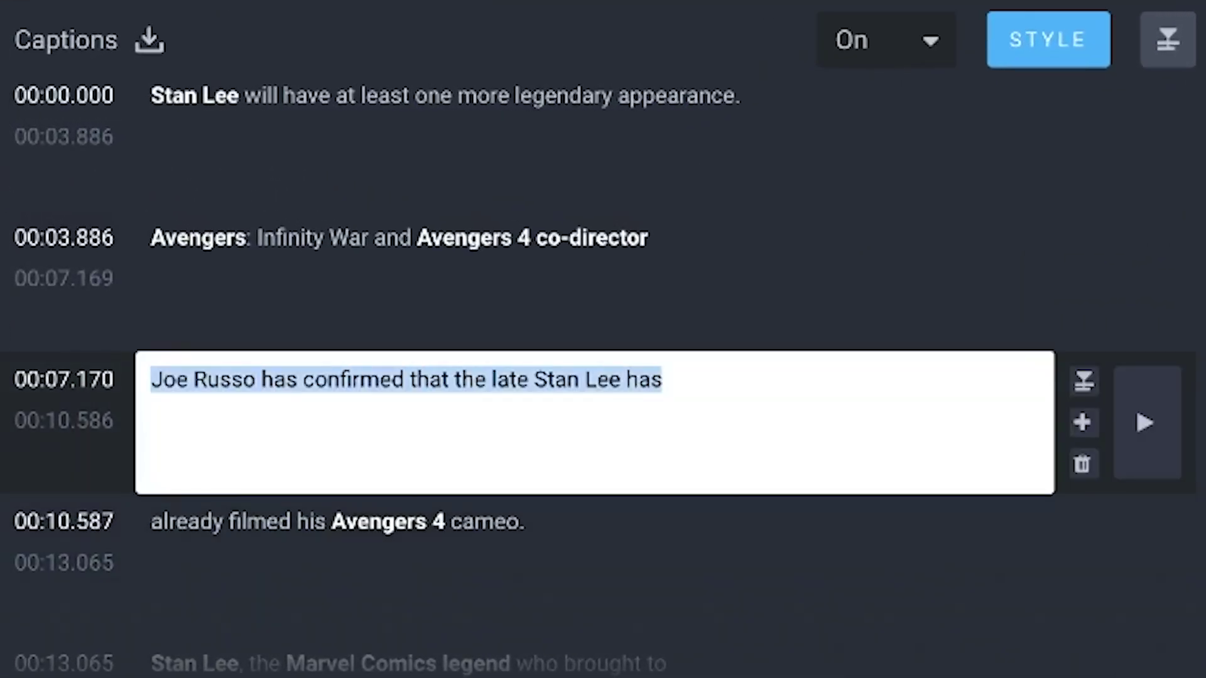
{"action": "left_click", "coordinate": [151, 238]}
{"action": "key", "text": "BackSpace"}
{"action": "left_click", "coordinate": [639, 238]}
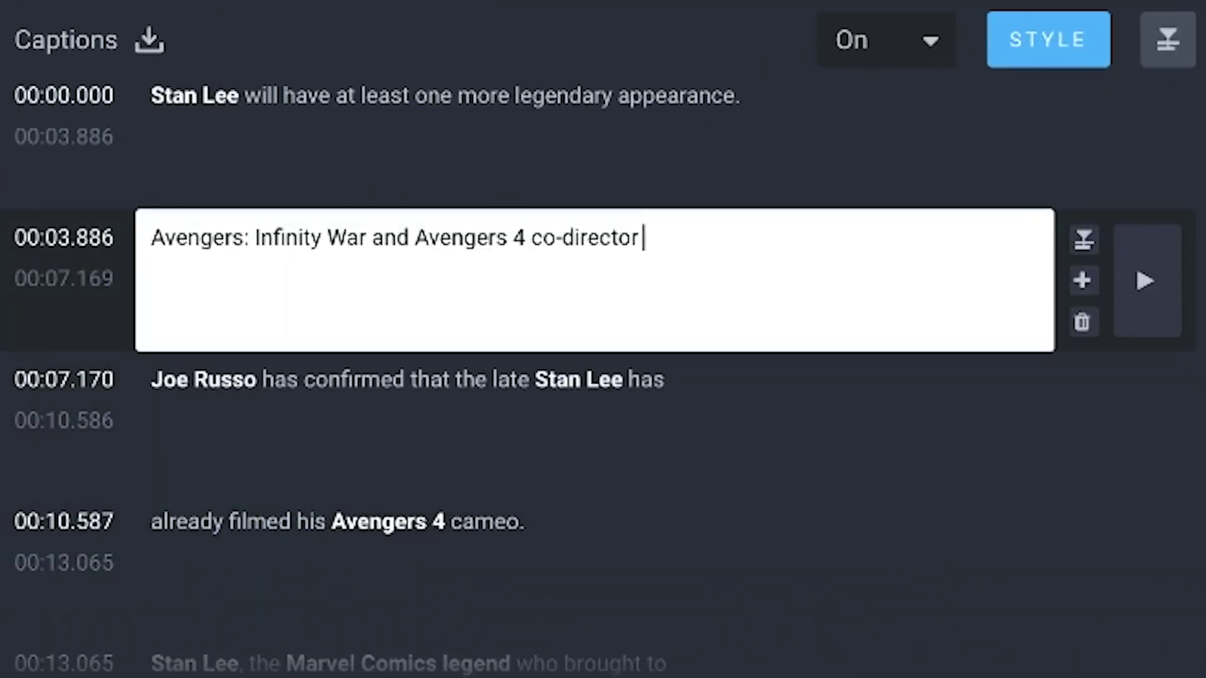
{"action": "key", "text": "ctrl+v"}
{"action": "left_click", "coordinate": [154, 380]}
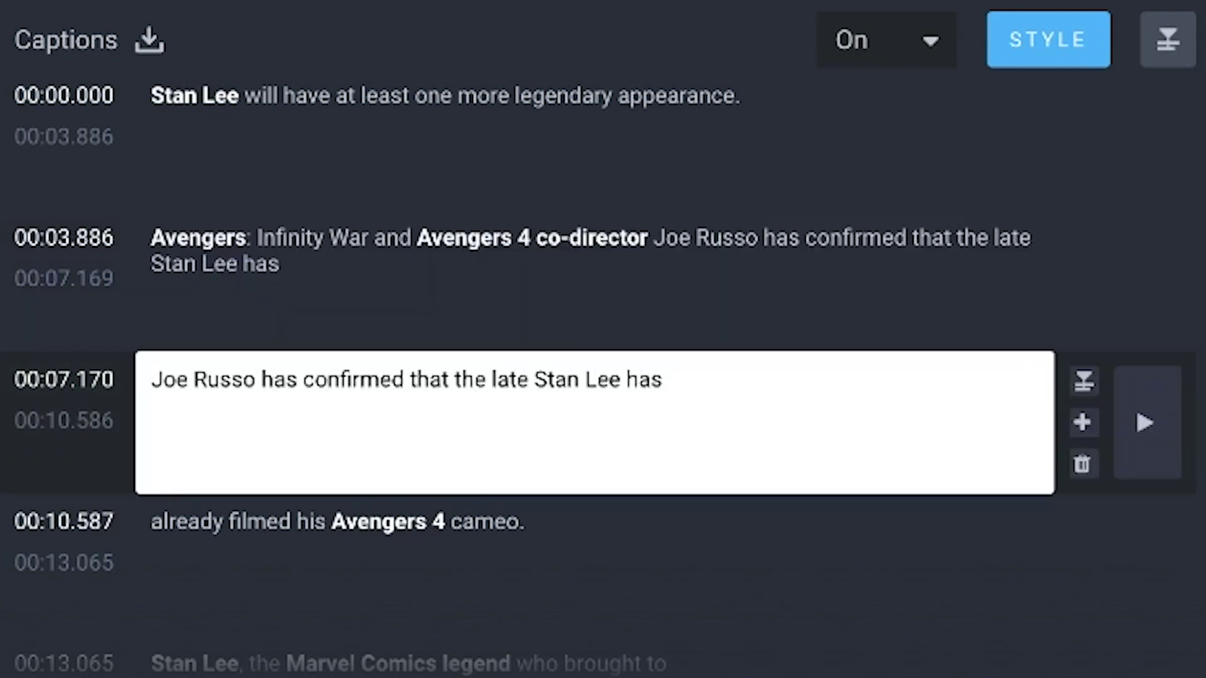
{"action": "left_click", "coordinate": [1081, 466]}
Append "already filmed his Avengers 4 cameo." to the 00:03.886 caption and delete the 00:10.587 caption it came from.
{"action": "left_click", "coordinate": [151, 238]}
{"action": "left_click", "coordinate": [524, 380]}
{"action": "left_click_drag", "start_coordinate": [523, 380], "coordinate": [151, 380]}
{"action": "key", "text": "ctrl+c"}
{"action": "left_click", "coordinate": [281, 264]}
{"action": "left_click", "coordinate": [281, 264]}
{"action": "key", "text": "ctrl+v"}
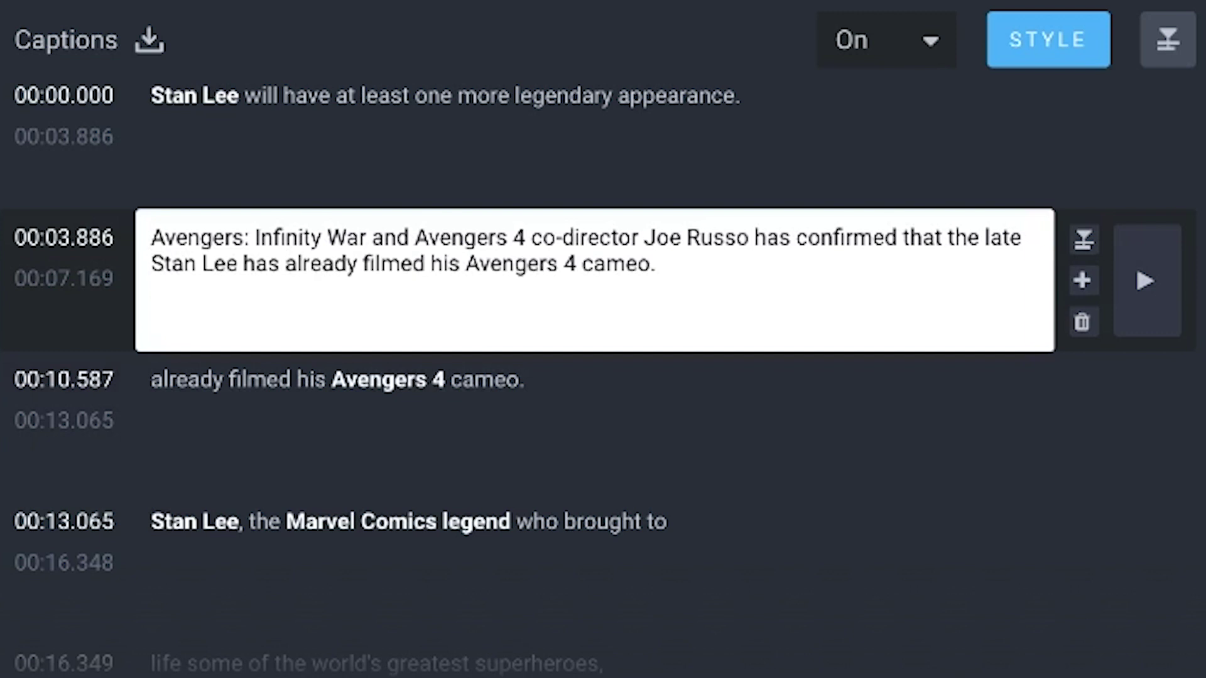
{"action": "left_click", "coordinate": [336, 380]}
{"action": "left_click", "coordinate": [1081, 464]}
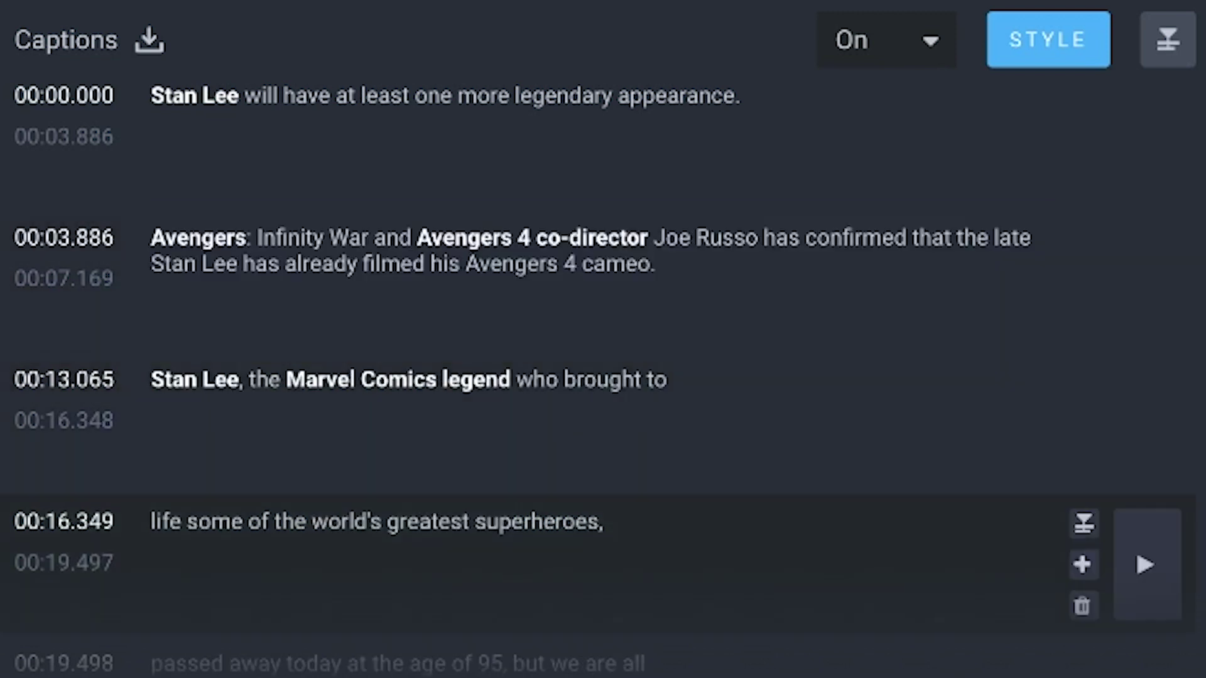
{"action": "left_click", "coordinate": [605, 522]}
{"action": "left_click_drag", "start_coordinate": [605, 522], "coordinate": [151, 522]}
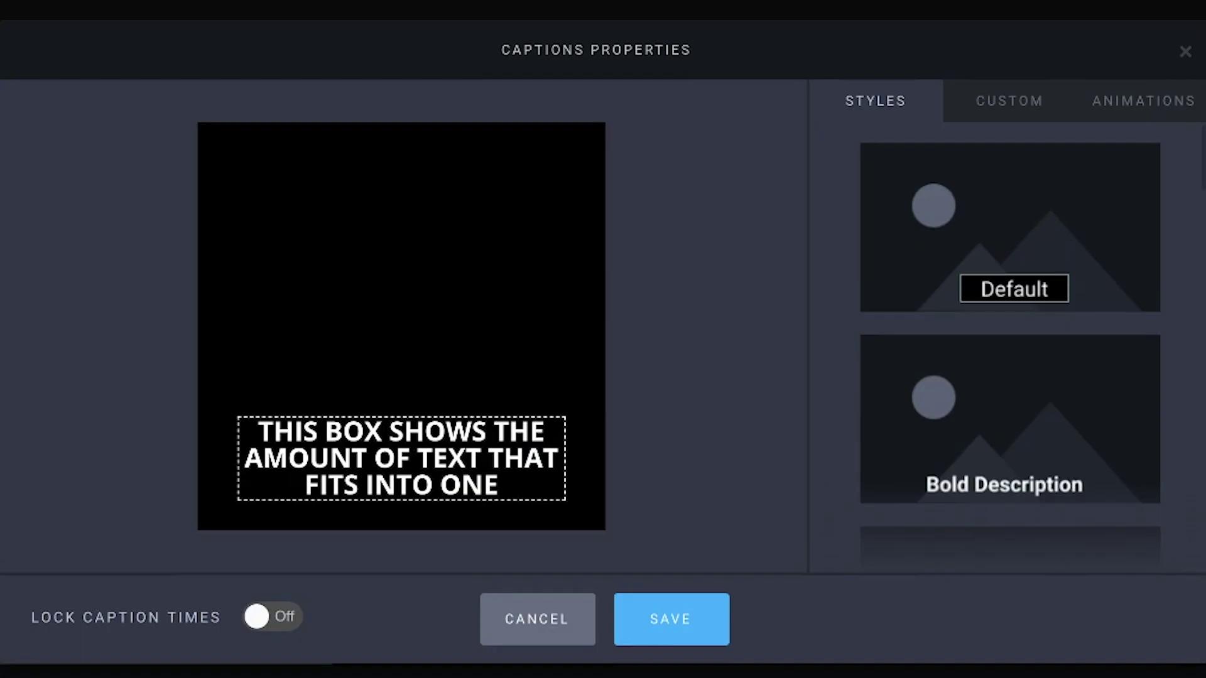
Widen the caption box in the captions properties, centre it horizontally and set the caption font size to 22.
{"action": "left_click_drag", "start_coordinate": [566, 459], "coordinate": [587, 459]}
{"action": "left_click_drag", "start_coordinate": [412, 458], "coordinate": [402, 459]}
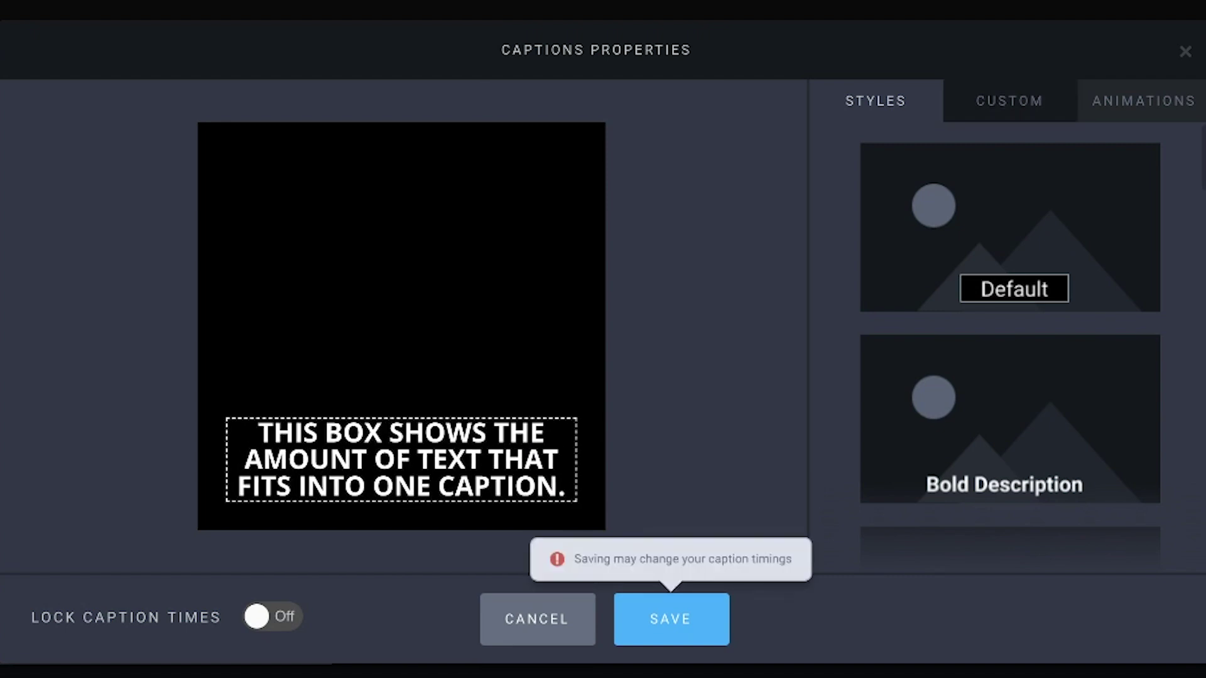
{"action": "left_click", "coordinate": [1009, 101]}
{"action": "left_click", "coordinate": [1161, 207]}
{"action": "key", "text": "BackSpace"}
{"action": "type", "text": "1"}
{"action": "key", "text": "BackSpace"}
{"action": "type", "text": "2"}
Set the captions' text shadow blur to 8 and save the caption properties.
{"action": "scroll", "coordinate": [1017, 370], "scroll_direction": "down", "scroll_amount": 8}
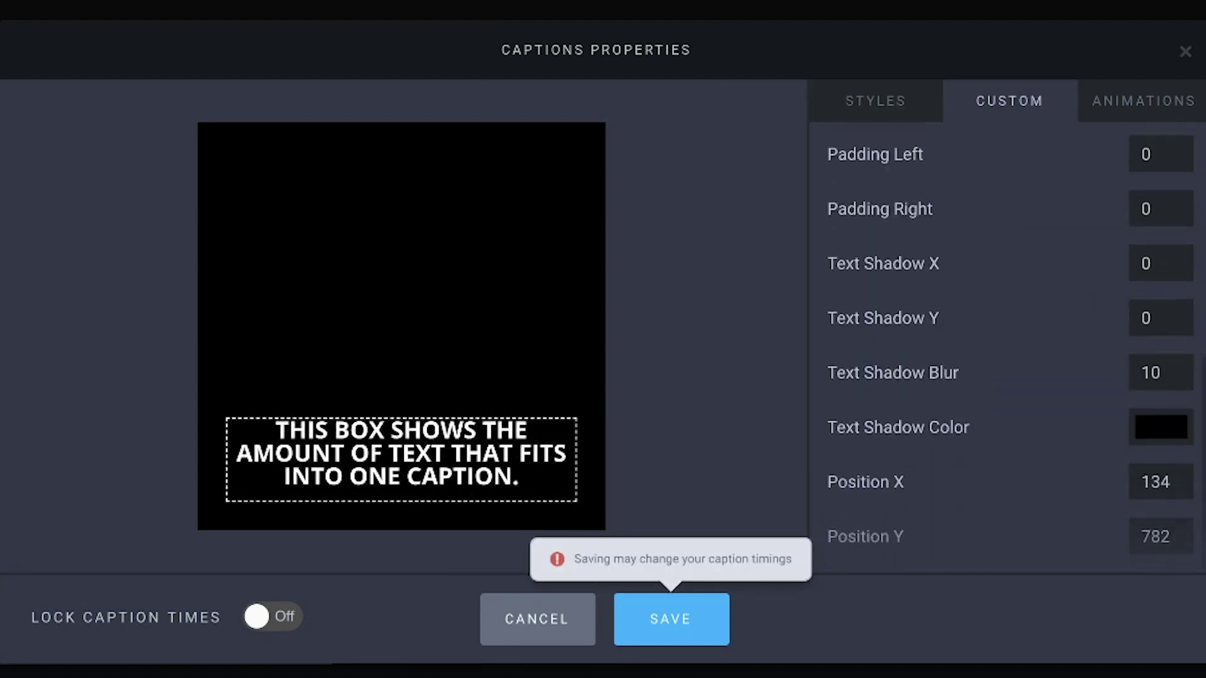
{"action": "double_click", "coordinate": [1151, 373]}
{"action": "type", "text": "8"}
{"action": "left_click", "coordinate": [1143, 101]}
{"action": "left_click", "coordinate": [875, 101]}
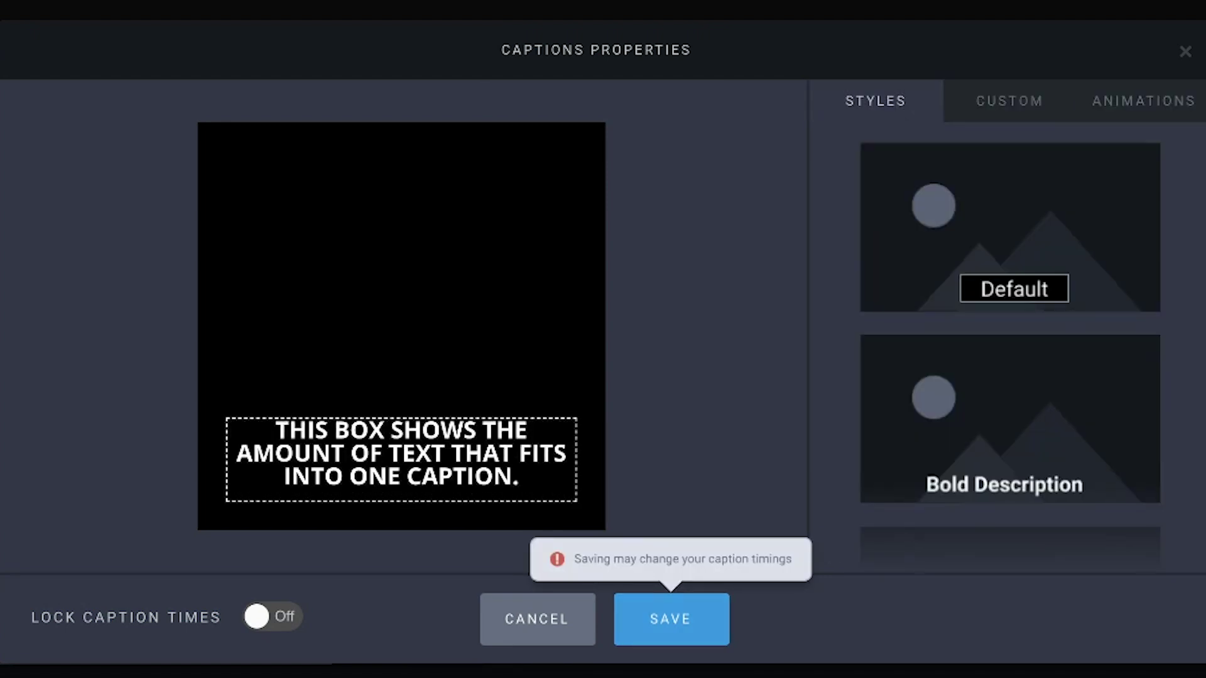
{"action": "left_click", "coordinate": [671, 619]}
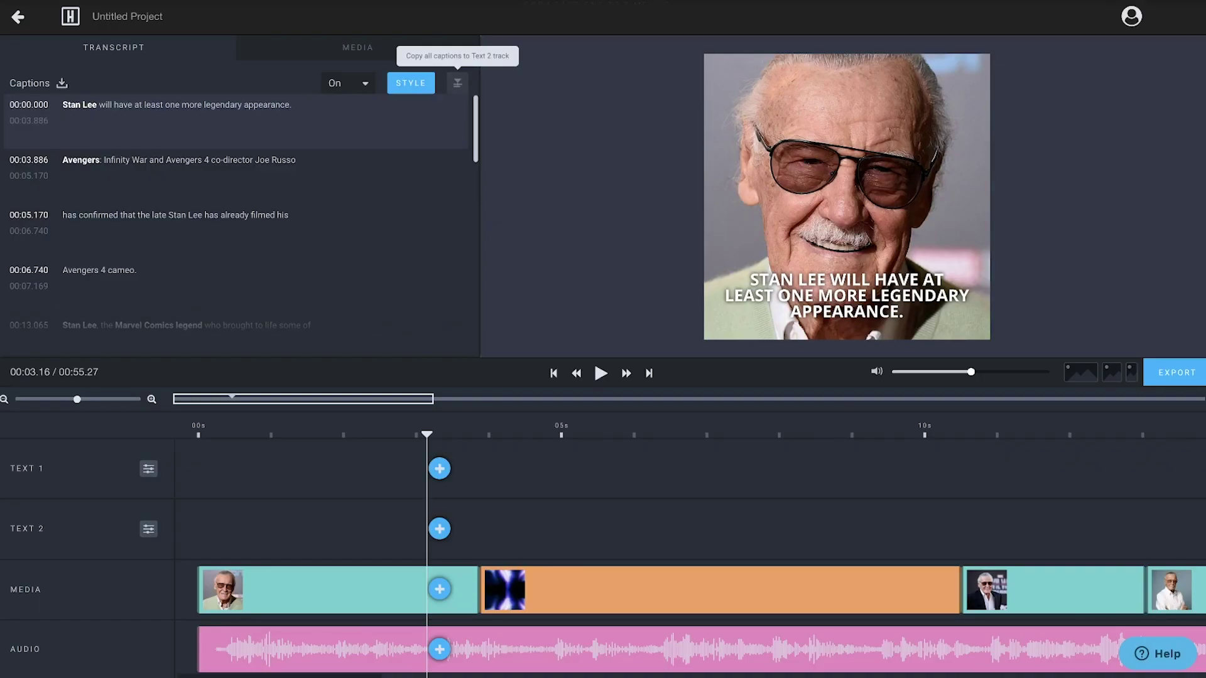
Copy all captions to the Text 2 track.
{"action": "left_click", "coordinate": [457, 83]}
{"action": "left_click", "coordinate": [641, 164]}
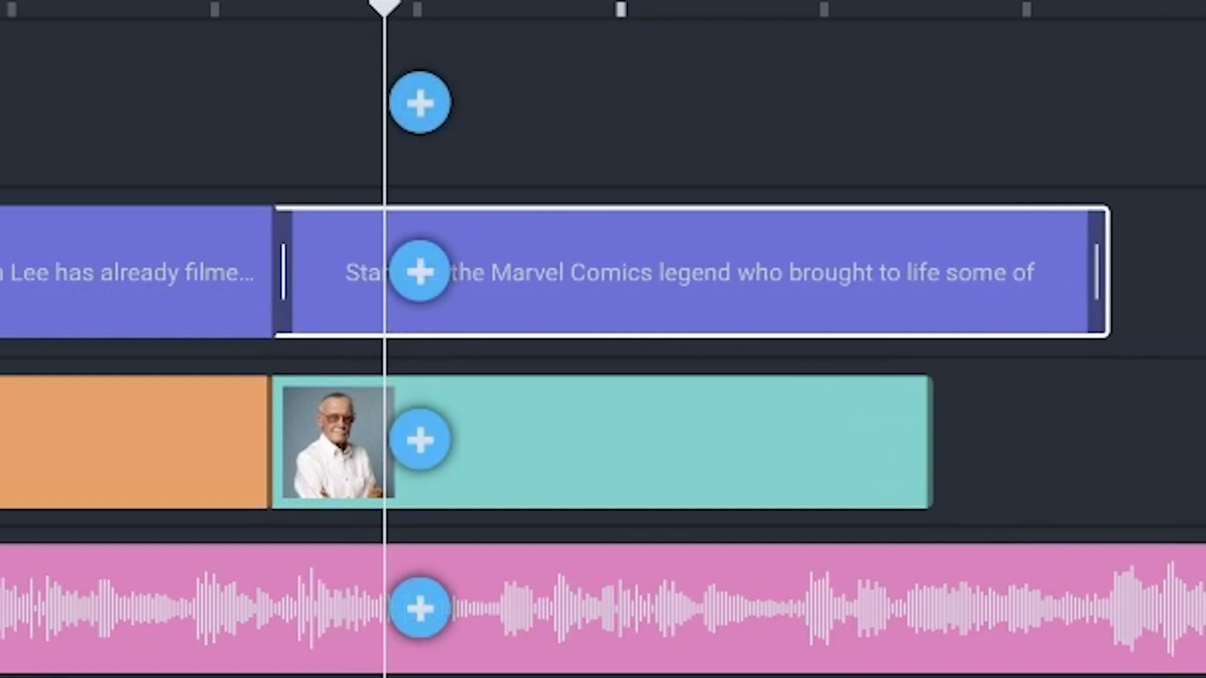
{"action": "key", "text": "space"}
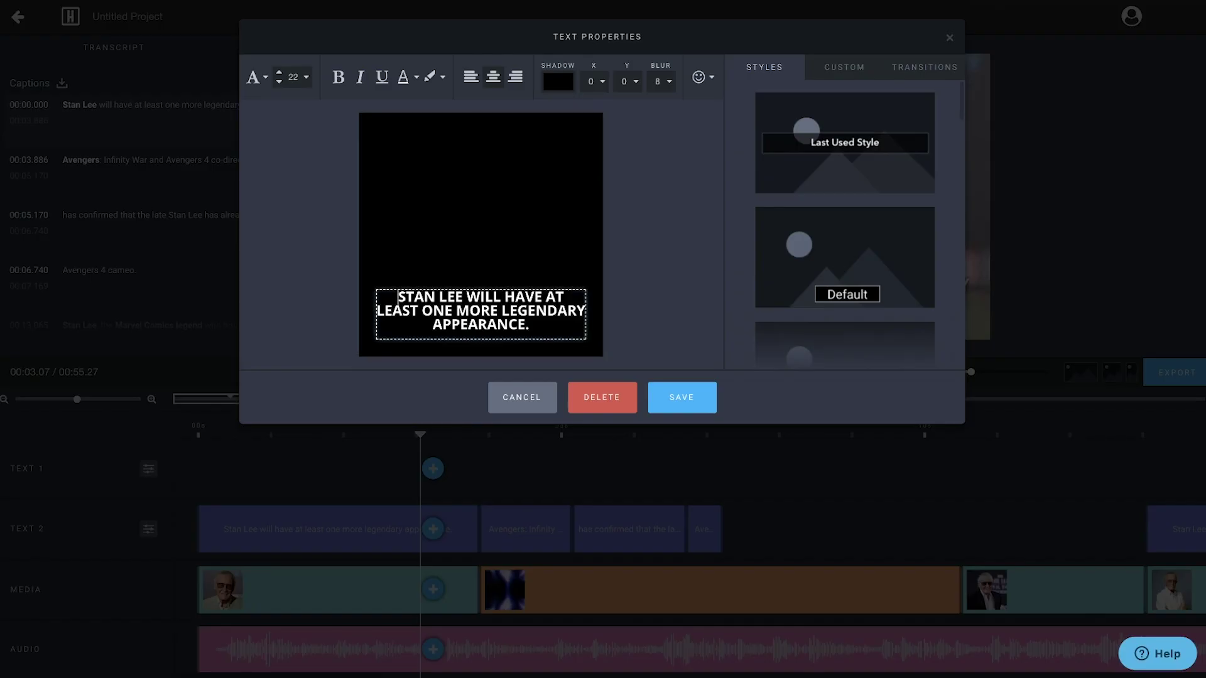
Colour "Stan Lee" and "one more legendary appearance." yellow in the first text clip.
{"action": "left_click_drag", "start_coordinate": [398, 297], "coordinate": [463, 297]}
{"action": "left_click", "coordinate": [404, 77]}
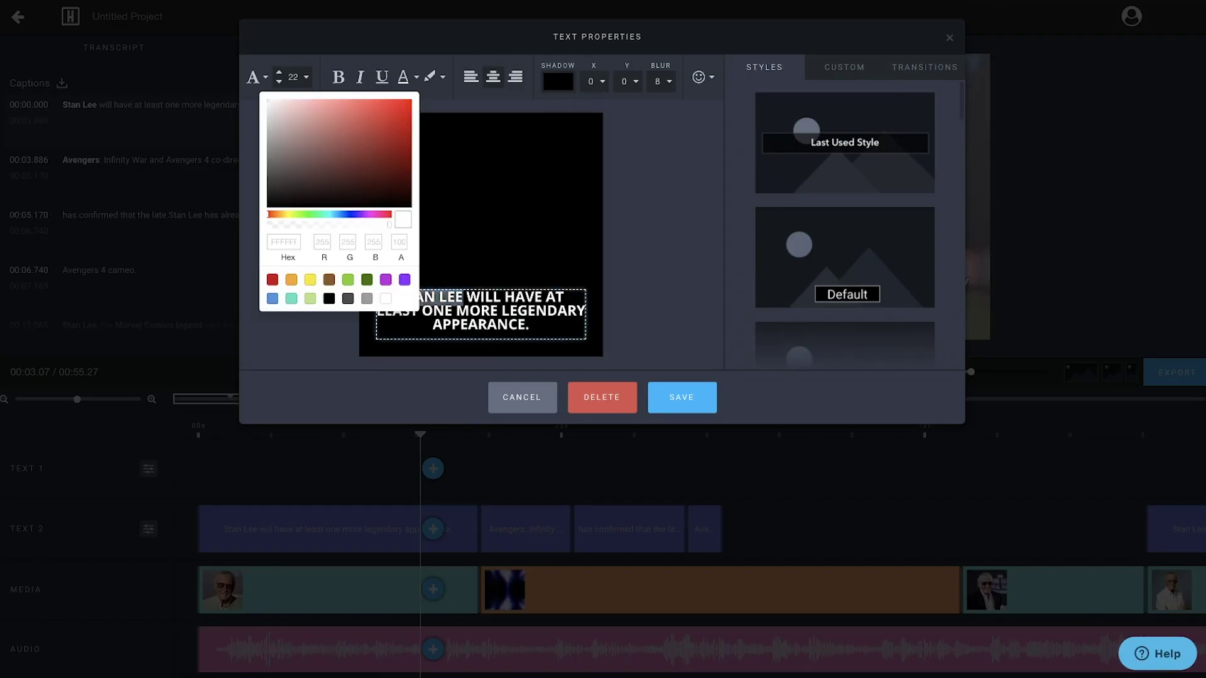
{"action": "left_click", "coordinate": [310, 279]}
{"action": "left_click", "coordinate": [469, 311]}
{"action": "left_click_drag", "start_coordinate": [422, 310], "coordinate": [529, 325]}
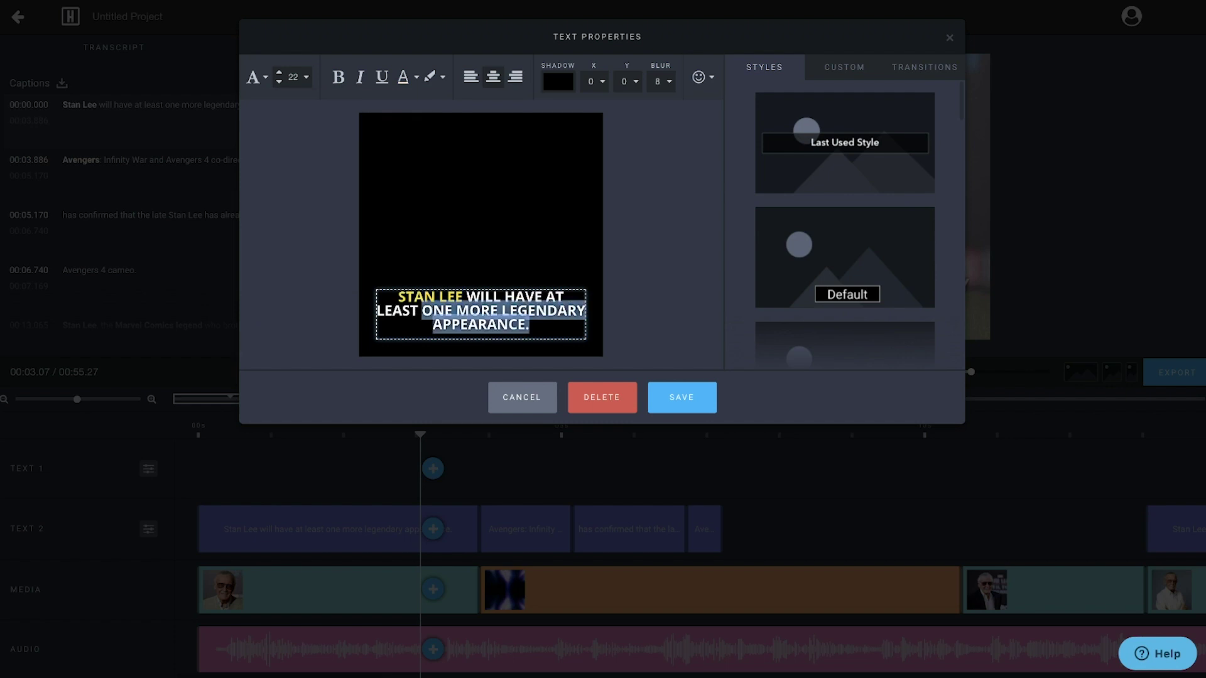
{"action": "left_click", "coordinate": [403, 76]}
{"action": "left_click", "coordinate": [304, 277]}
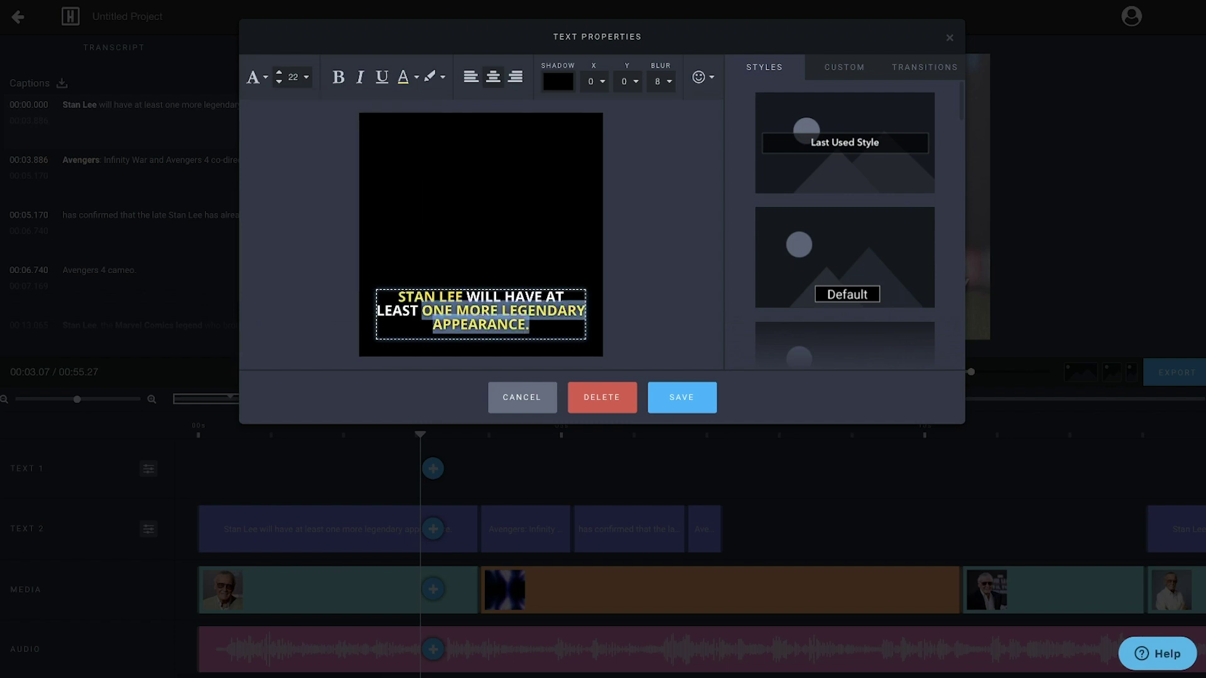
Italicize both yellow phrases in the first text clip and save its text properties.
{"action": "left_click", "coordinate": [360, 76]}
{"action": "left_click_drag", "start_coordinate": [398, 296], "coordinate": [463, 297]}
{"action": "left_click", "coordinate": [360, 76]}
{"action": "left_click", "coordinate": [468, 324]}
{"action": "left_click", "coordinate": [681, 398]}
Apply the "Great Faces, Great Places." transition to the first clip on the Text 2 track and save it.
{"action": "left_click_drag", "start_coordinate": [420, 435], "coordinate": [313, 435]}
{"action": "left_click", "coordinate": [326, 529]}
{"action": "left_click", "coordinate": [924, 66]}
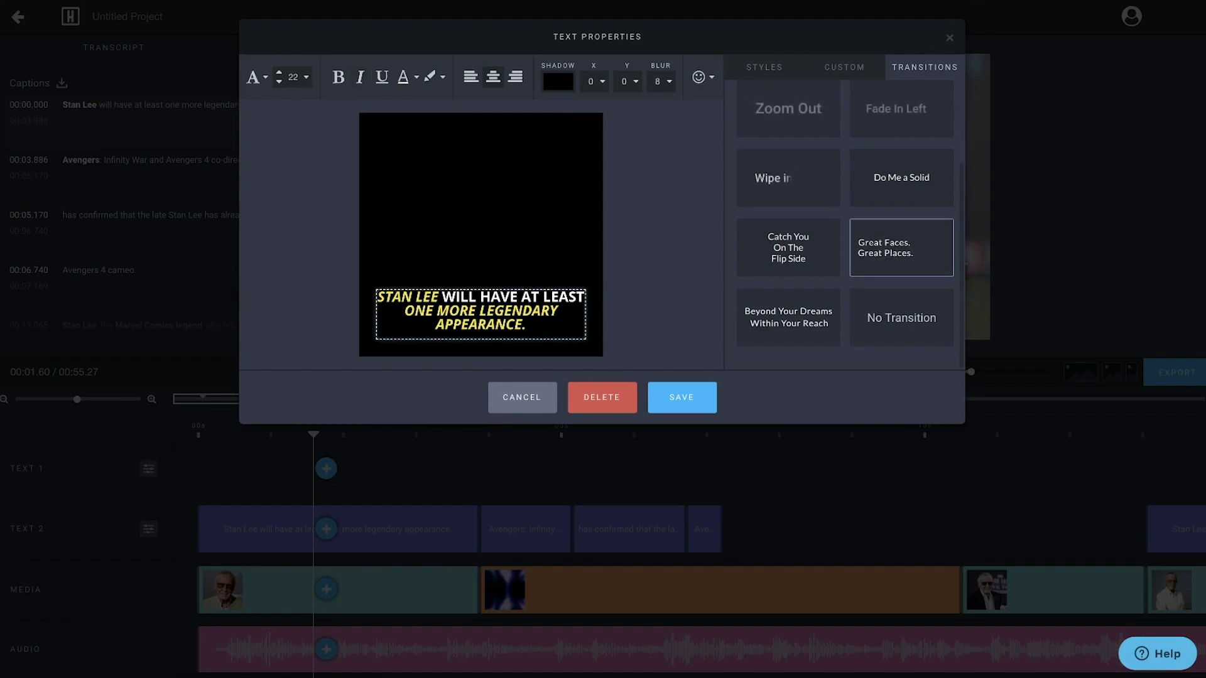
{"action": "left_click", "coordinate": [681, 397]}
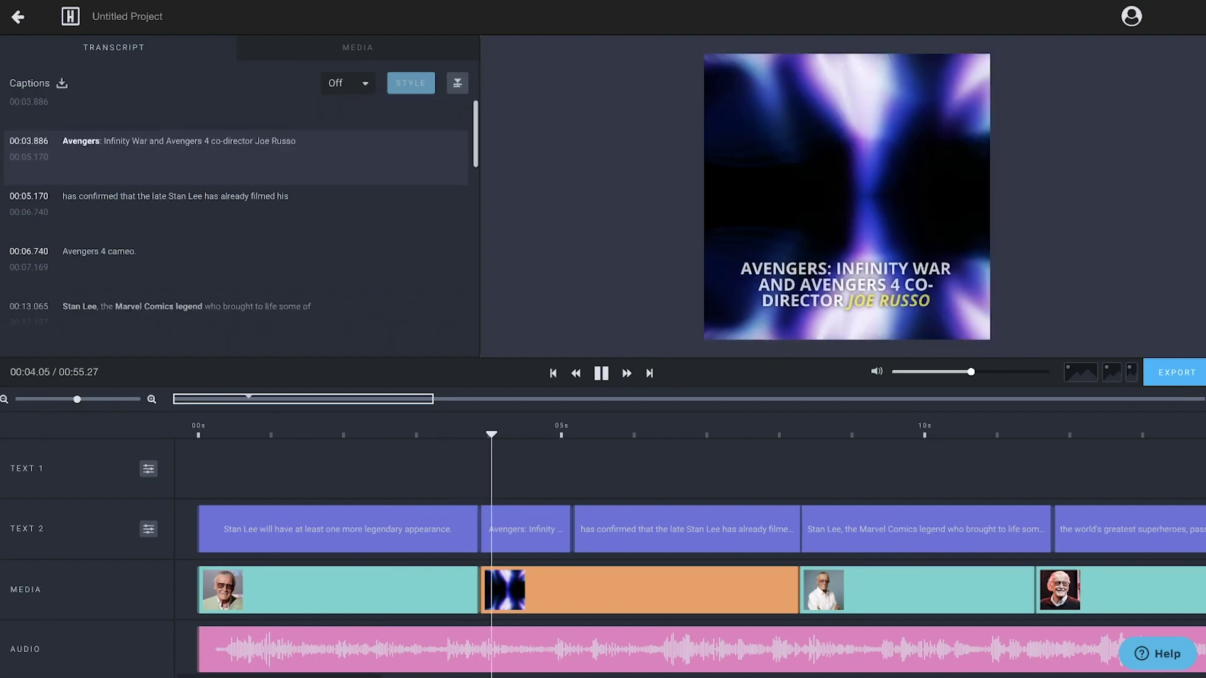
Pause playback, start replacing the abstract video clip on the media track, and search Google images for "Stan Lee".
{"action": "key", "text": "space"}
{"action": "left_click", "coordinate": [338, 590]}
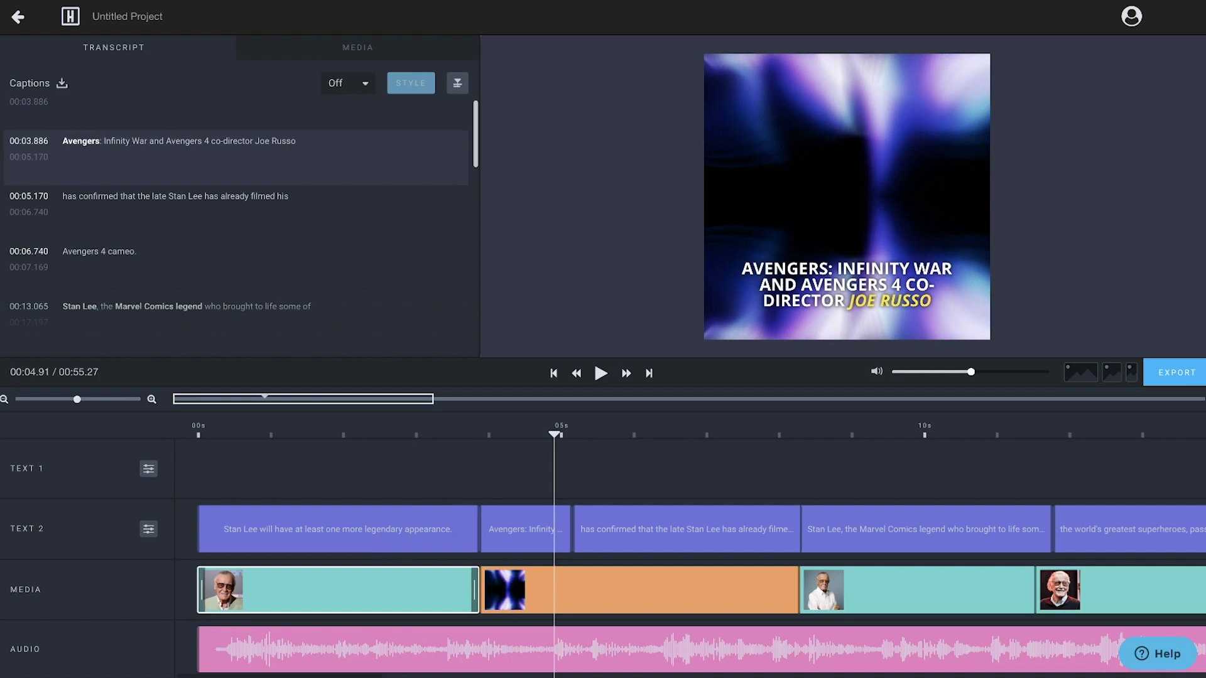
{"action": "left_click", "coordinate": [566, 591]}
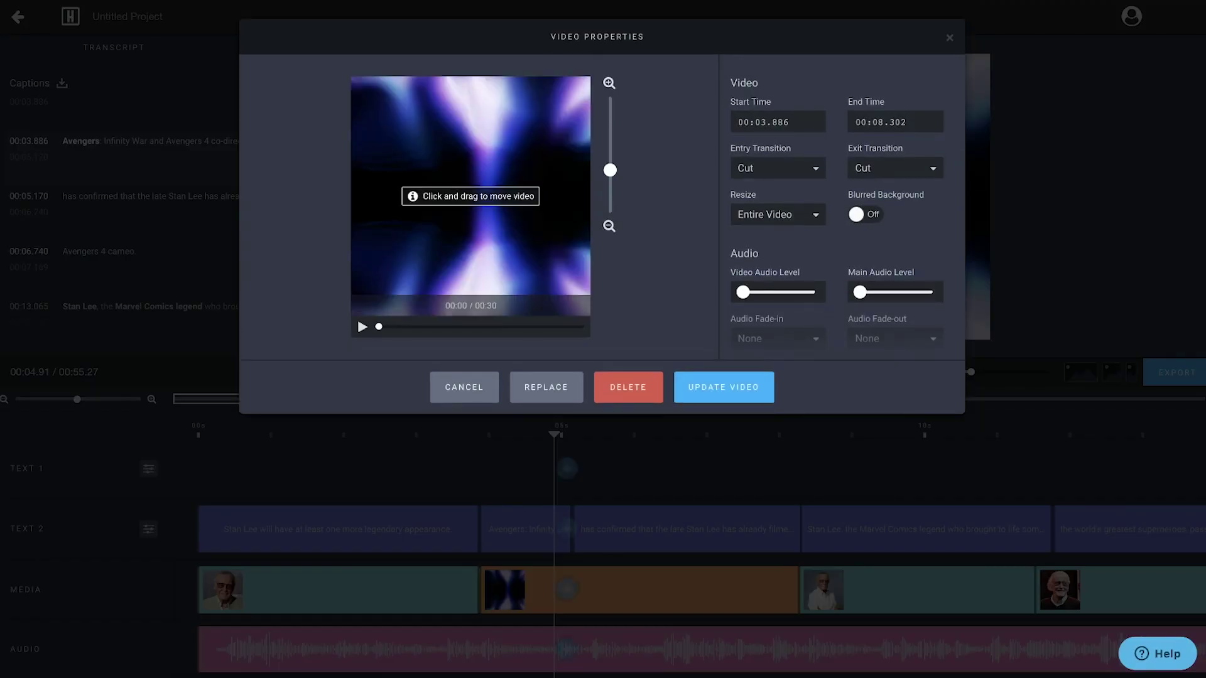
{"action": "left_click", "coordinate": [547, 387]}
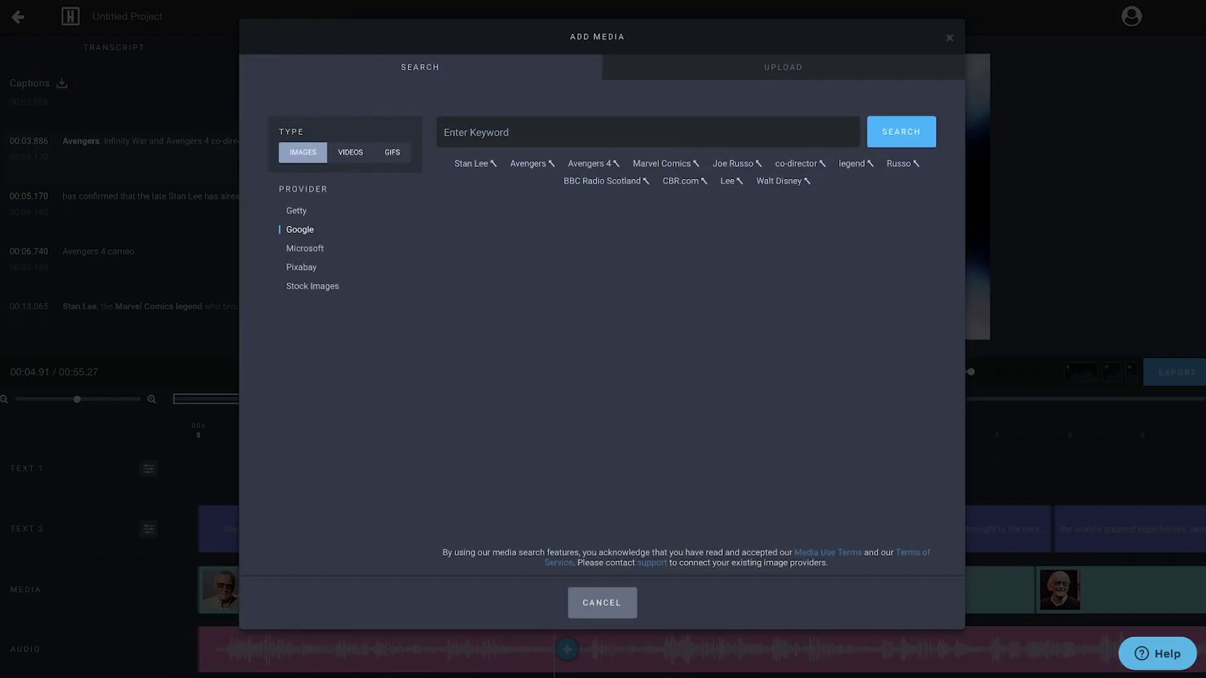
{"action": "left_click", "coordinate": [475, 164]}
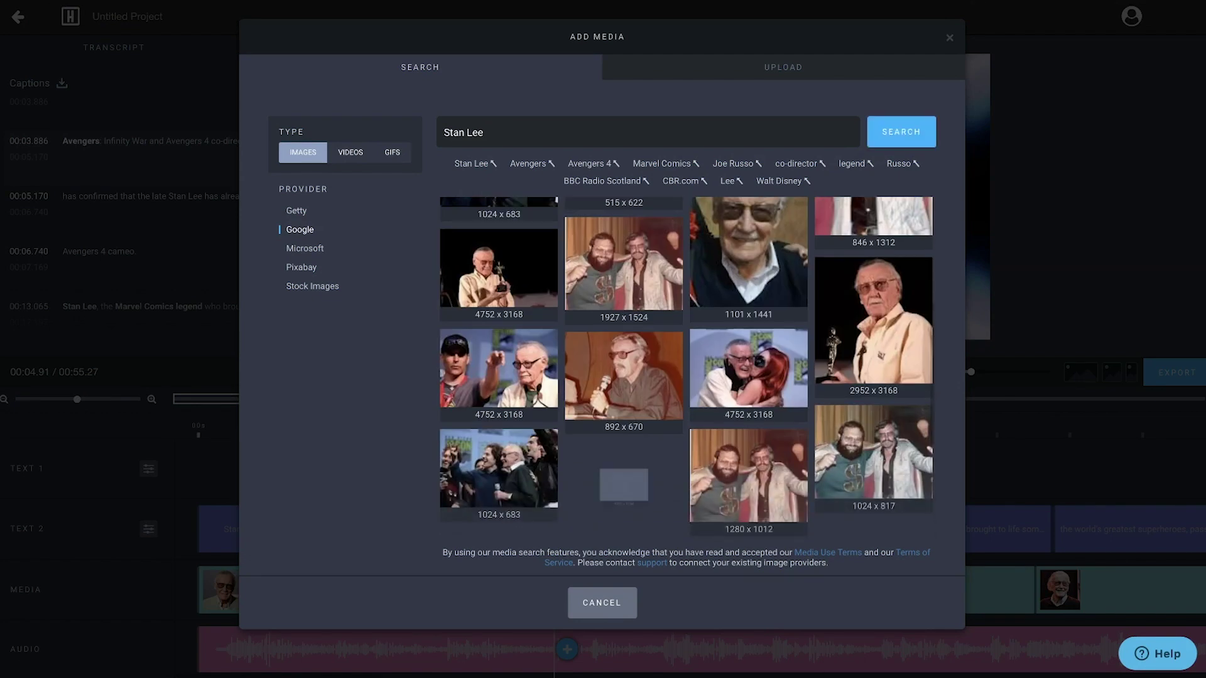
{"action": "scroll", "coordinate": [686, 368], "scroll_direction": "down", "scroll_amount": 5}
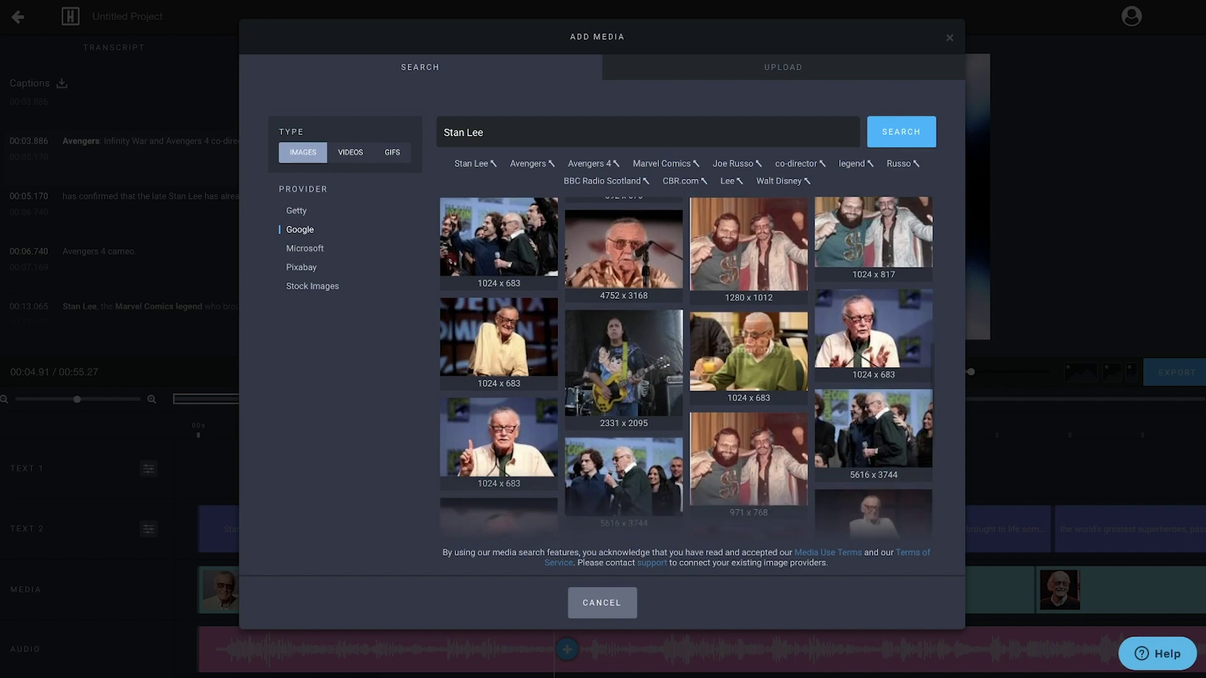
Search Tenor GIFs for "Stan Lee", replace the abstract clip with the GIF of him in a kitchen, and save its video properties.
{"action": "triple_click", "coordinate": [486, 133]}
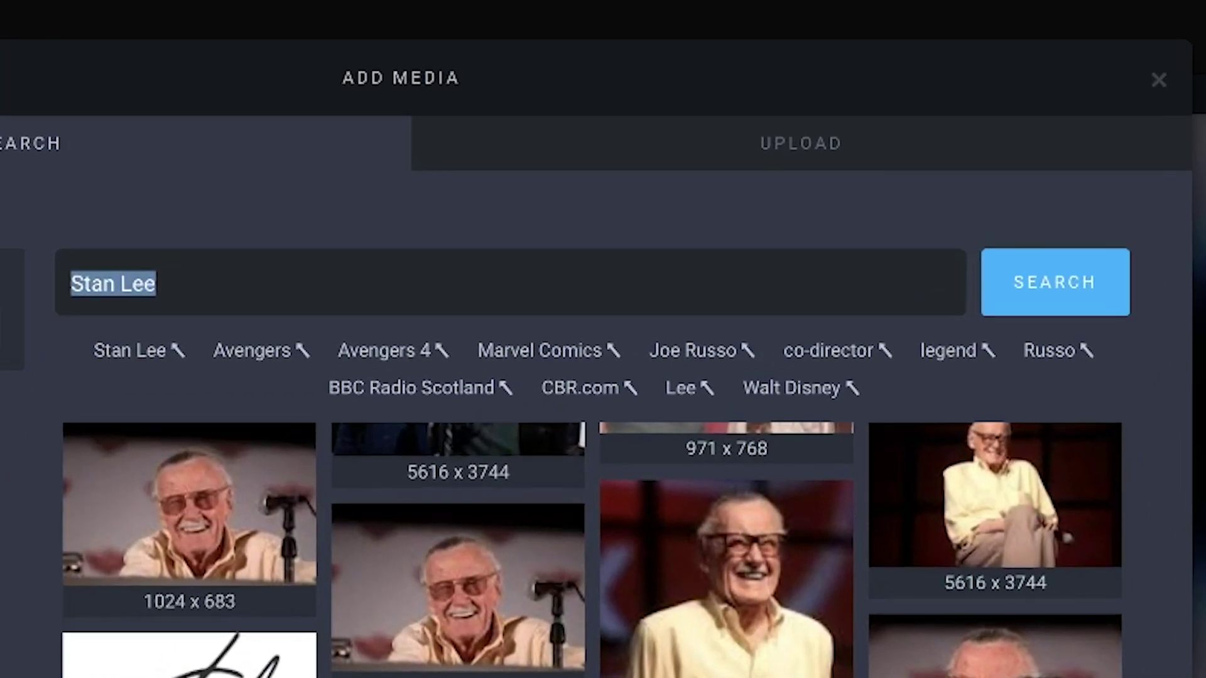
{"action": "key", "text": "BackSpace"}
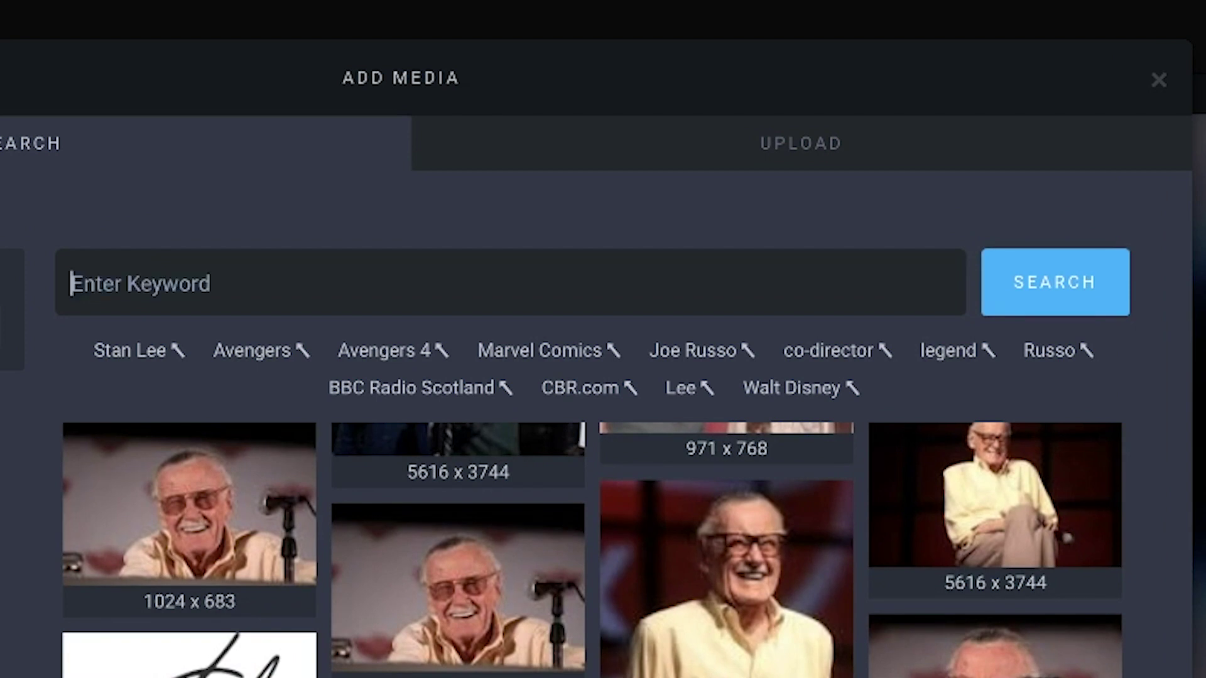
{"action": "left_click", "coordinate": [0, 327]}
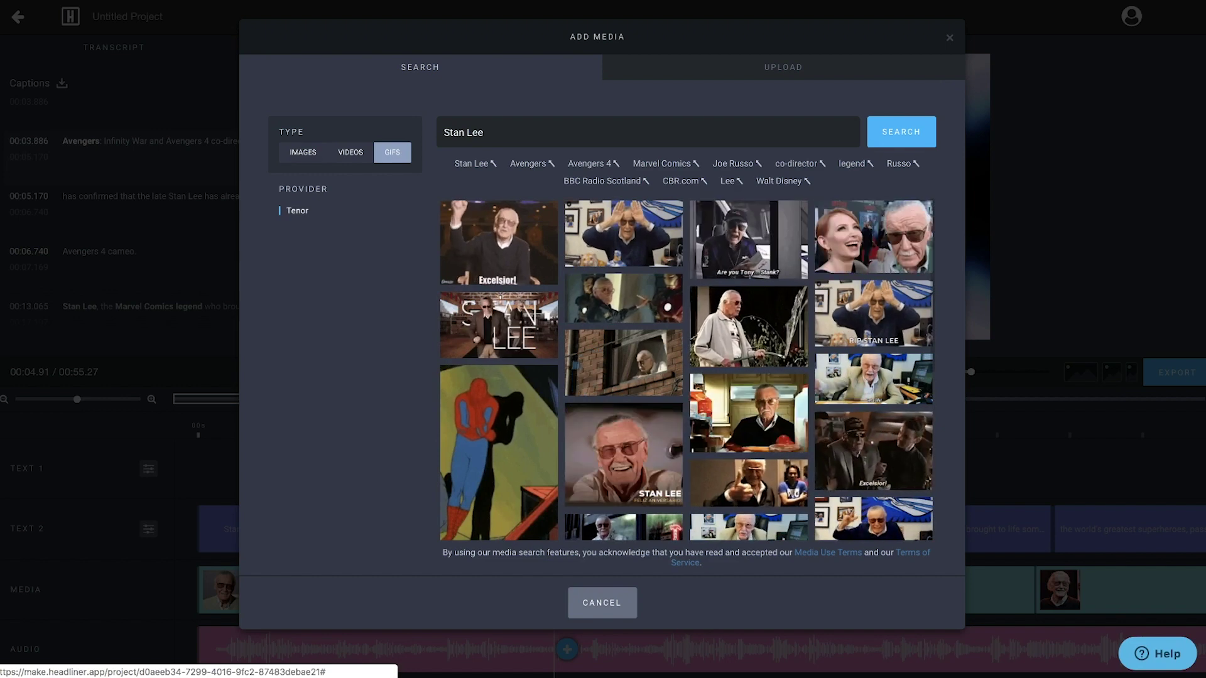
{"action": "scroll", "coordinate": [685, 367], "scroll_direction": "down", "scroll_amount": 5}
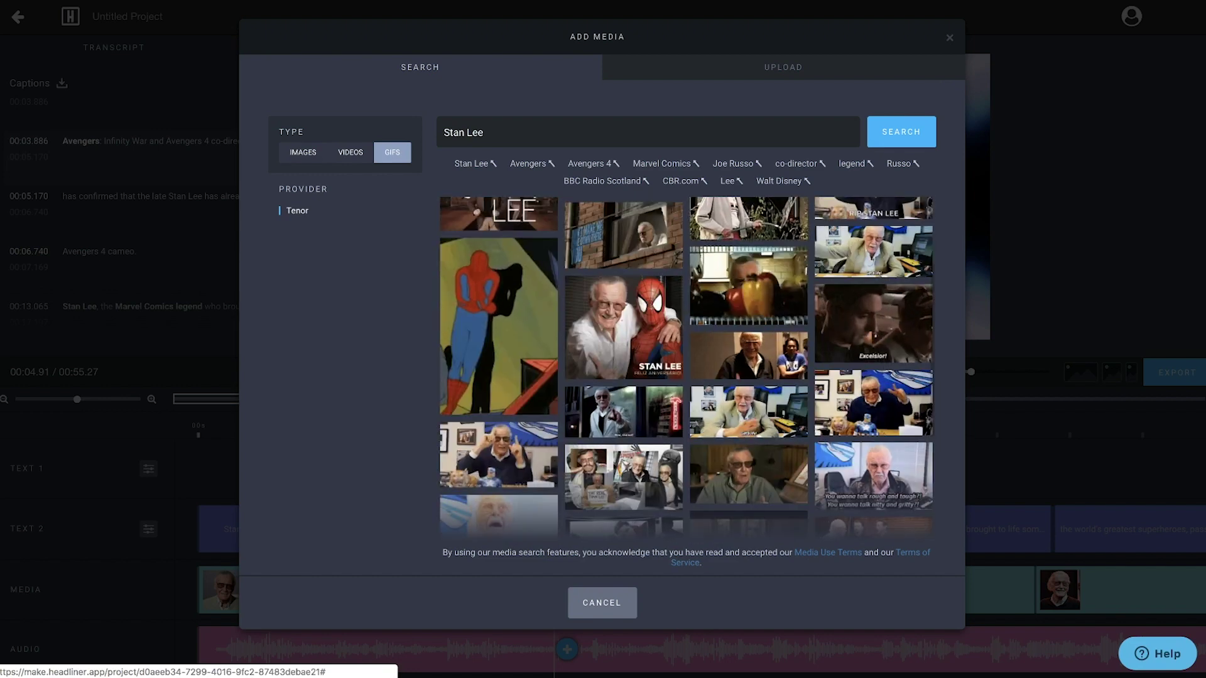
{"action": "scroll", "coordinate": [686, 367], "scroll_direction": "down", "scroll_amount": 5}
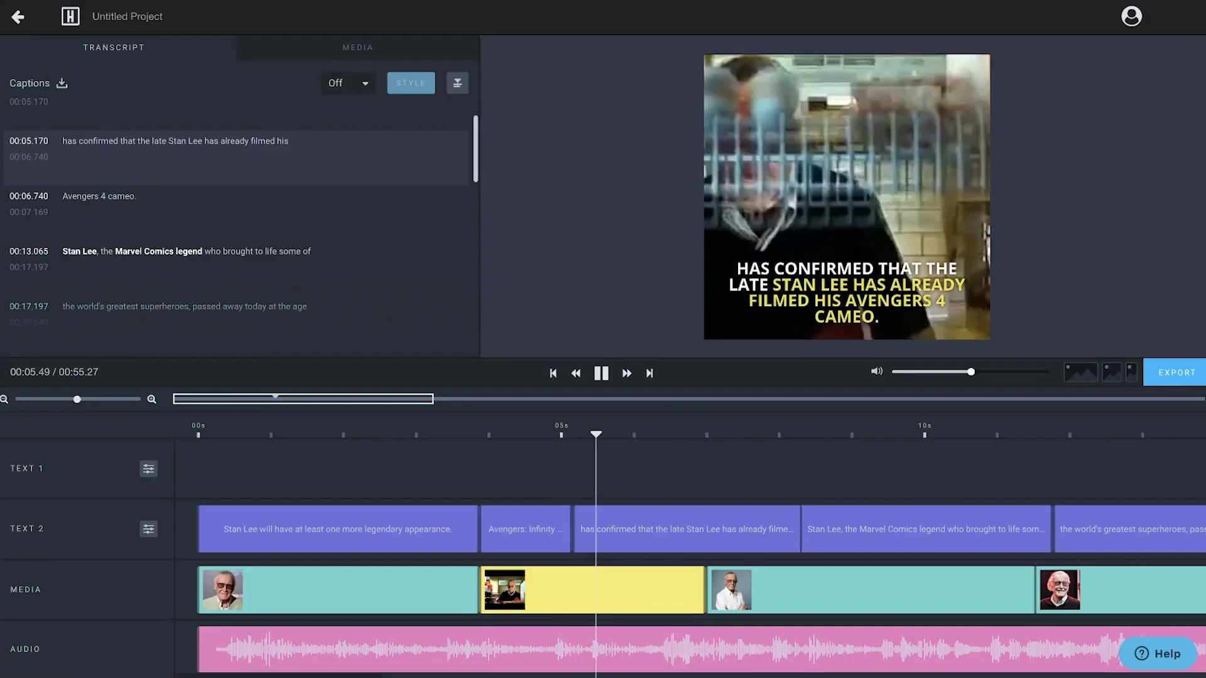
{"action": "left_click", "coordinate": [683, 589]}
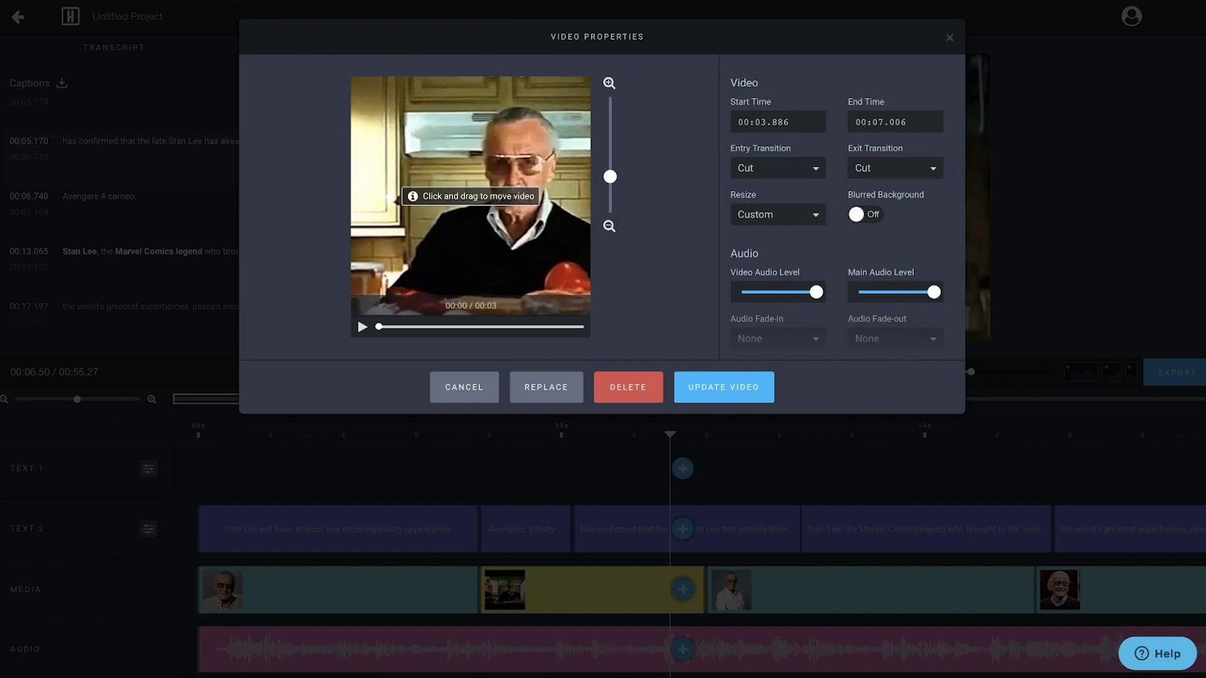
{"action": "left_click", "coordinate": [723, 388]}
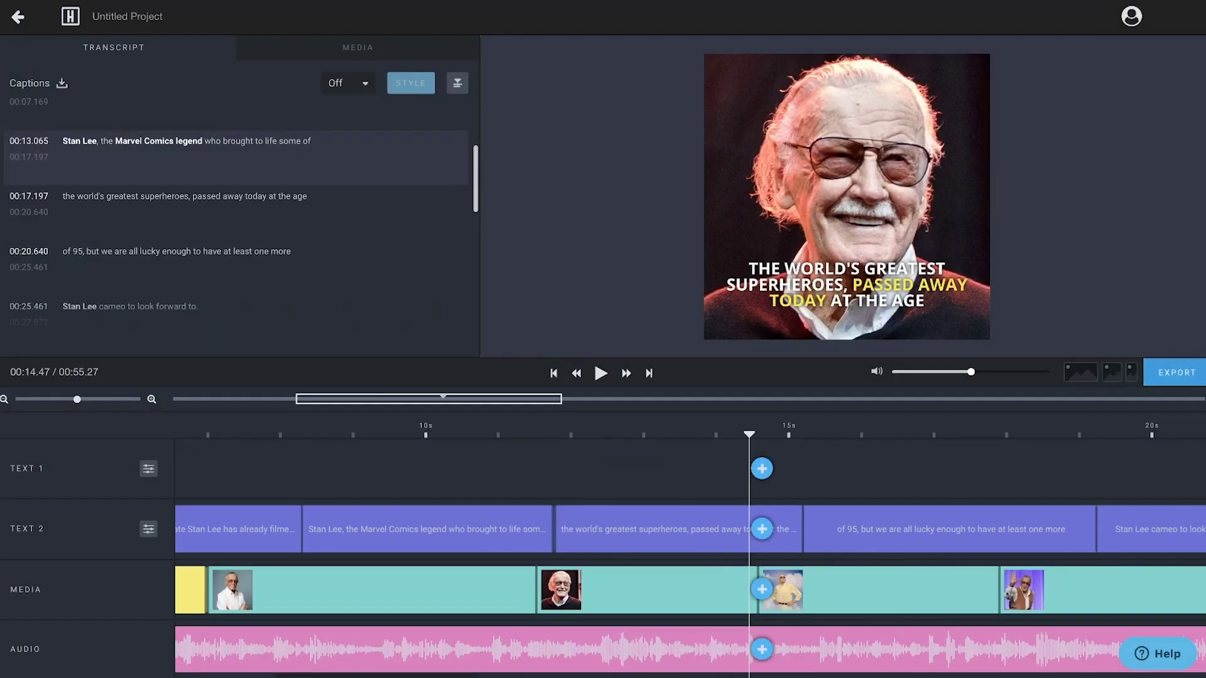
Export the video at frame rate 24, High quality and Square HD: 720x720, and play the exported video.
{"action": "left_click", "coordinate": [1177, 372]}
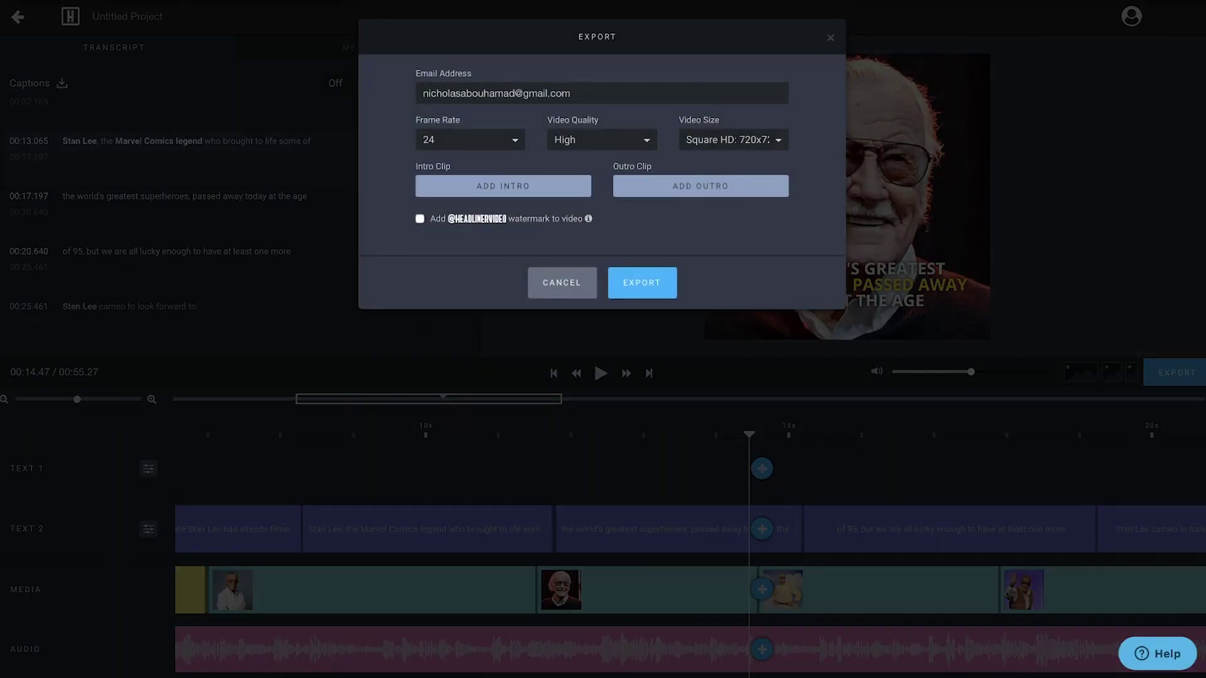
{"action": "left_click", "coordinate": [469, 140]}
{"action": "left_click", "coordinate": [464, 140]}
{"action": "left_click", "coordinate": [602, 140]}
{"action": "left_click", "coordinate": [597, 140]}
{"action": "left_click", "coordinate": [733, 140]}
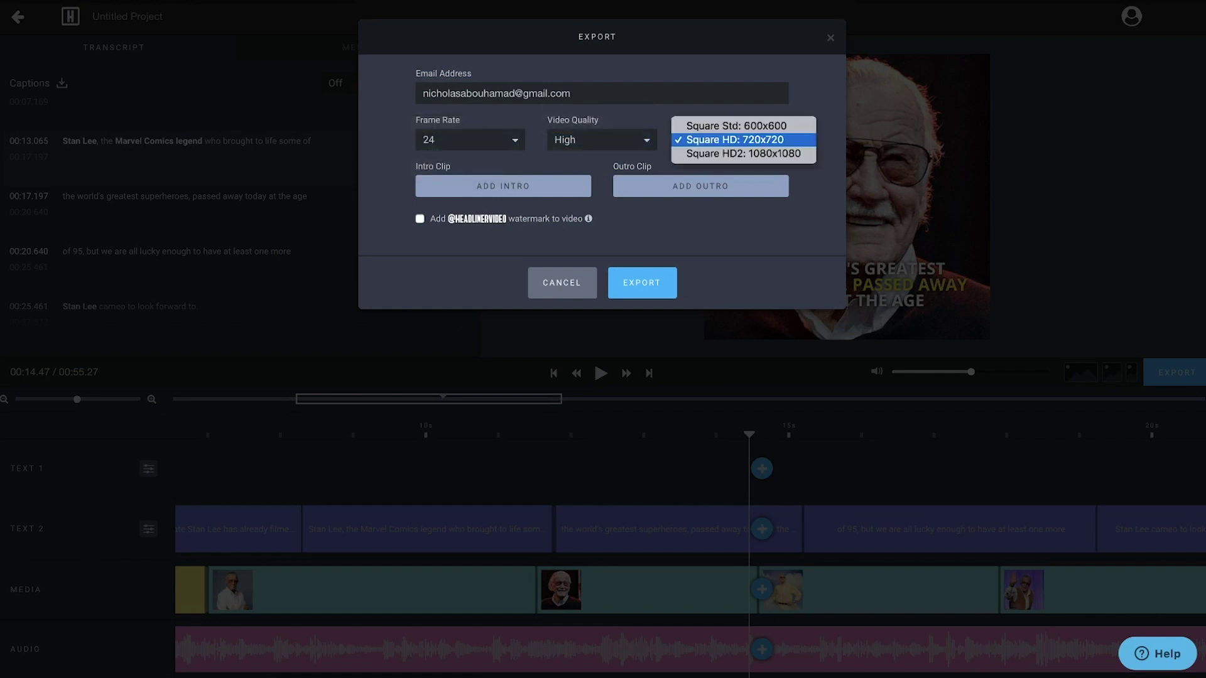
{"action": "left_click", "coordinate": [722, 137]}
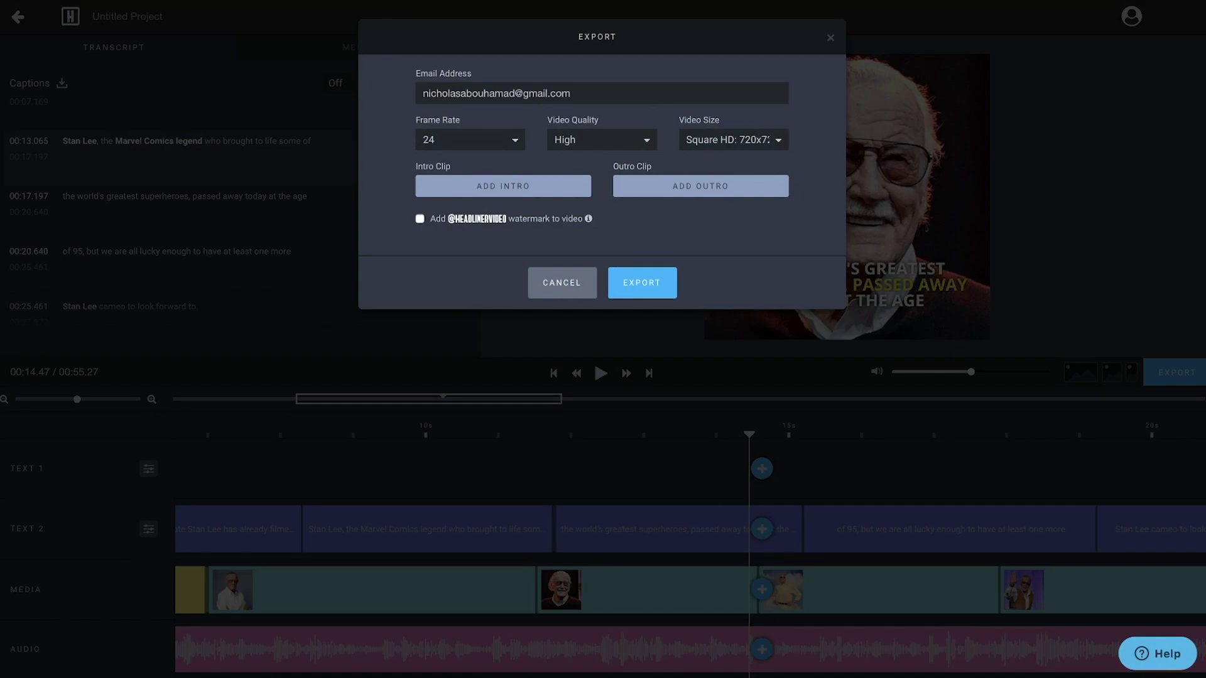
{"action": "left_click", "coordinate": [642, 282]}
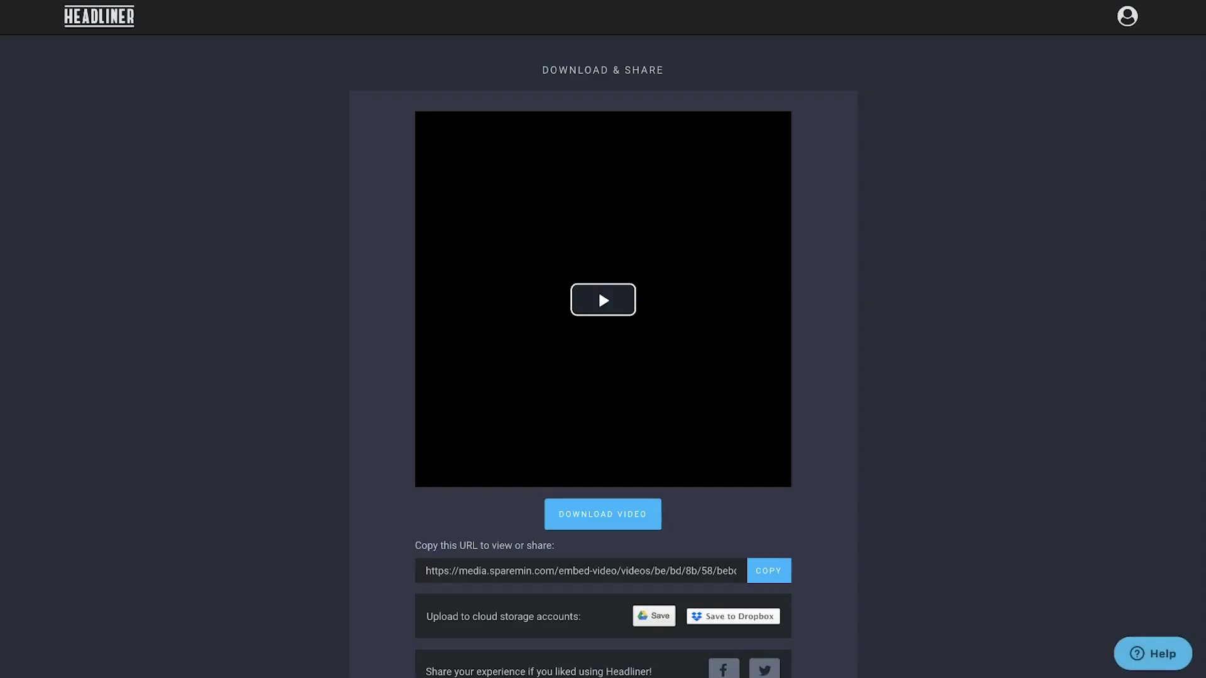
{"action": "left_click", "coordinate": [598, 289]}
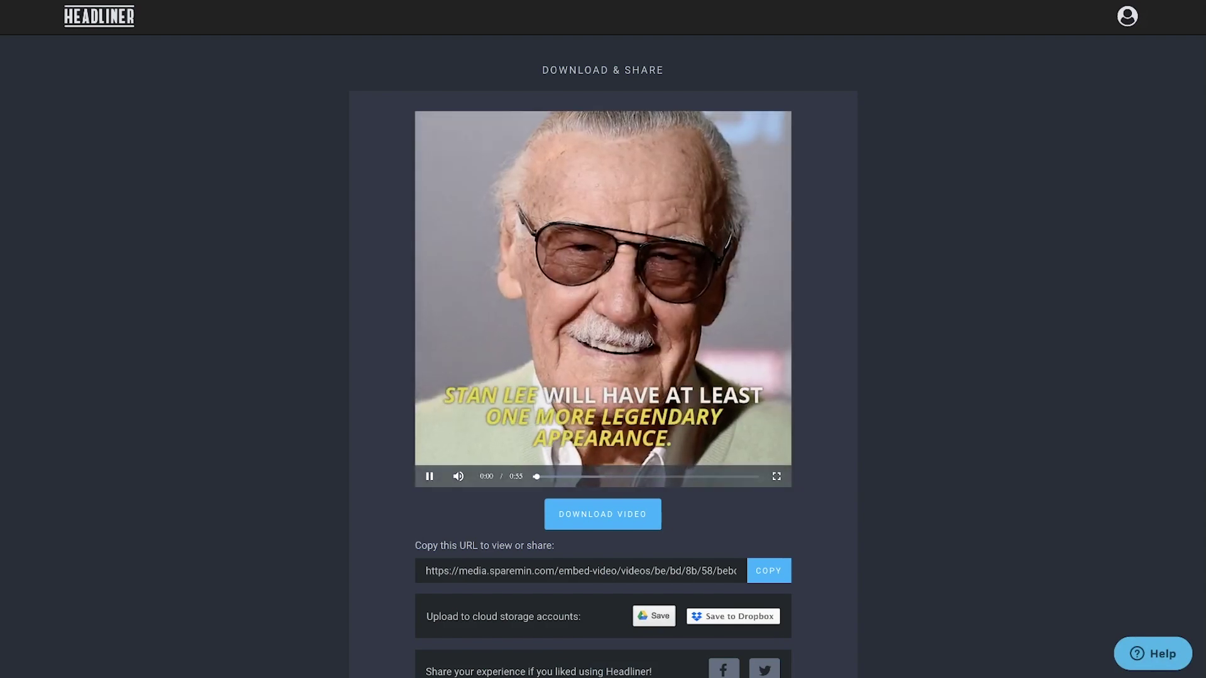